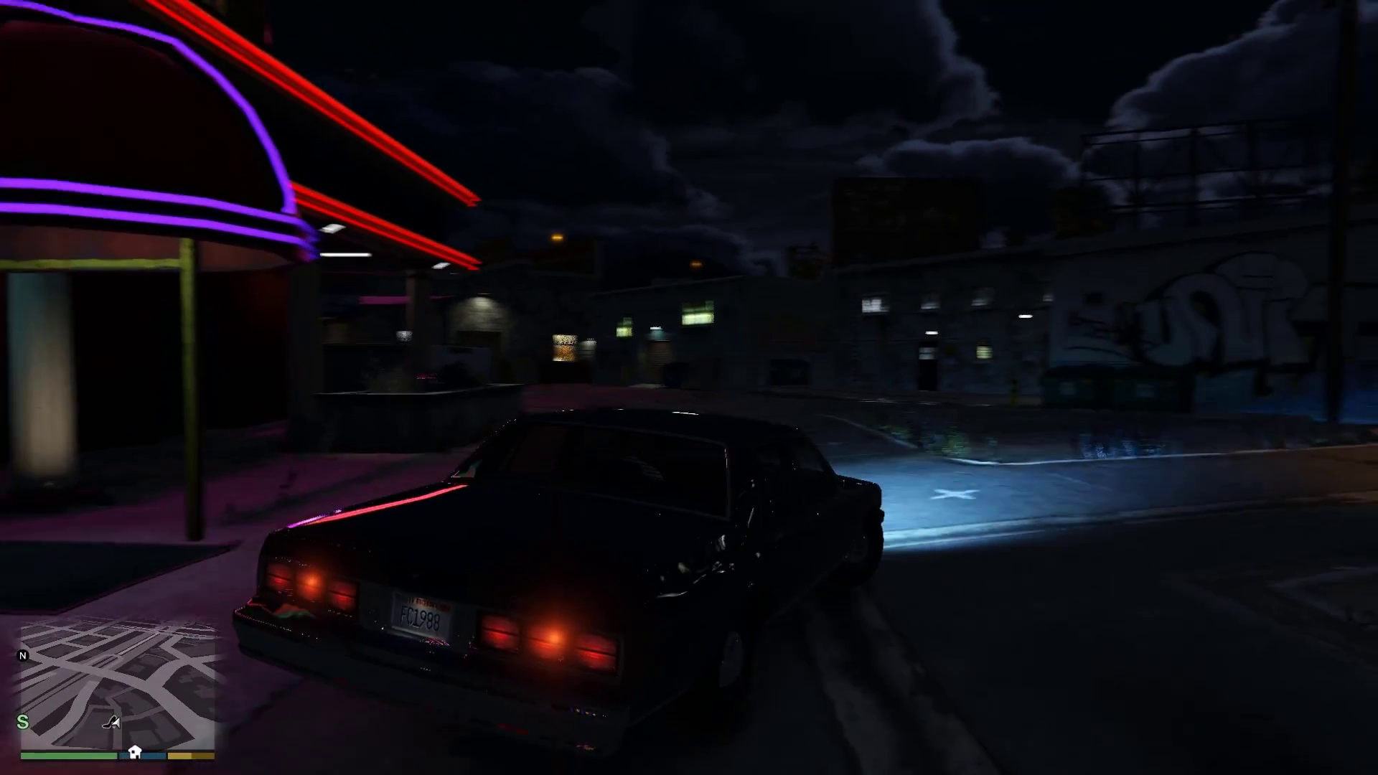
key(w)
key(d)
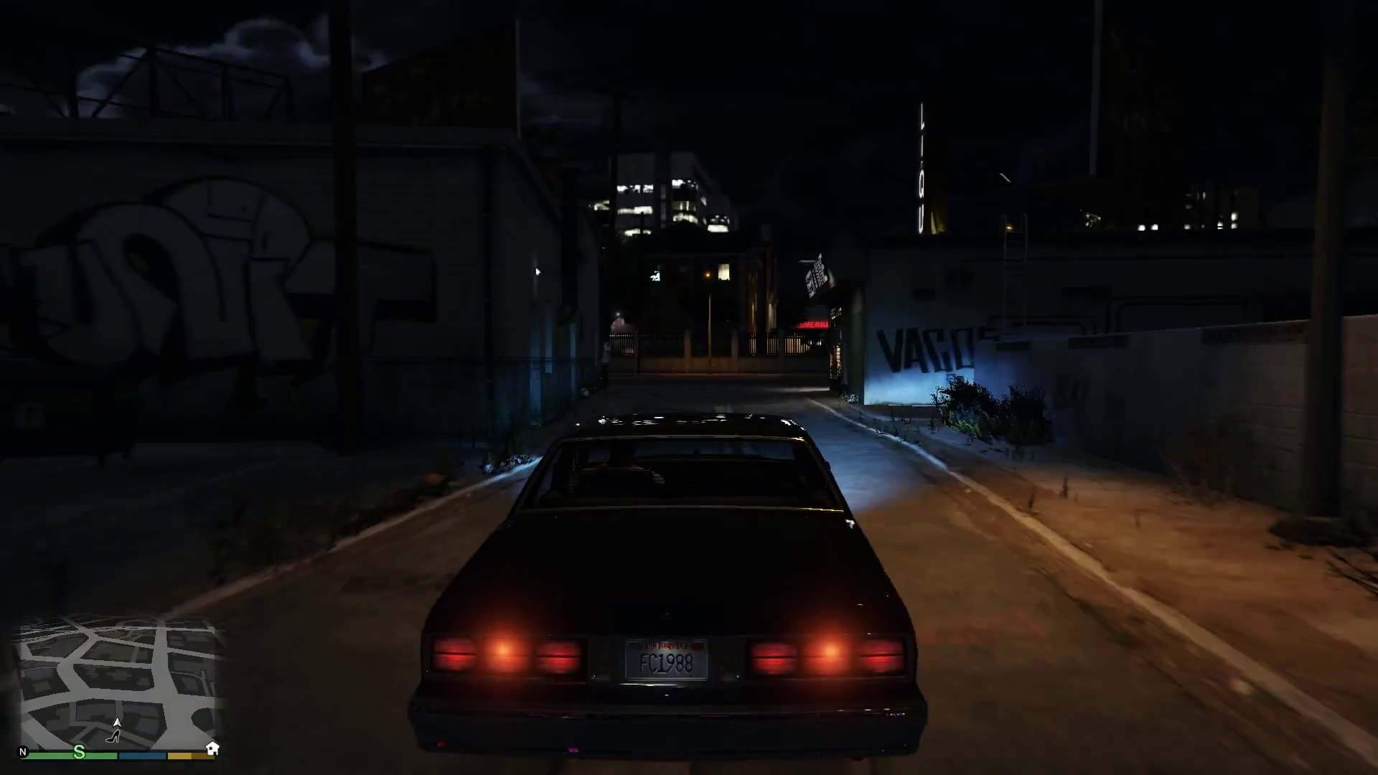
key(q)
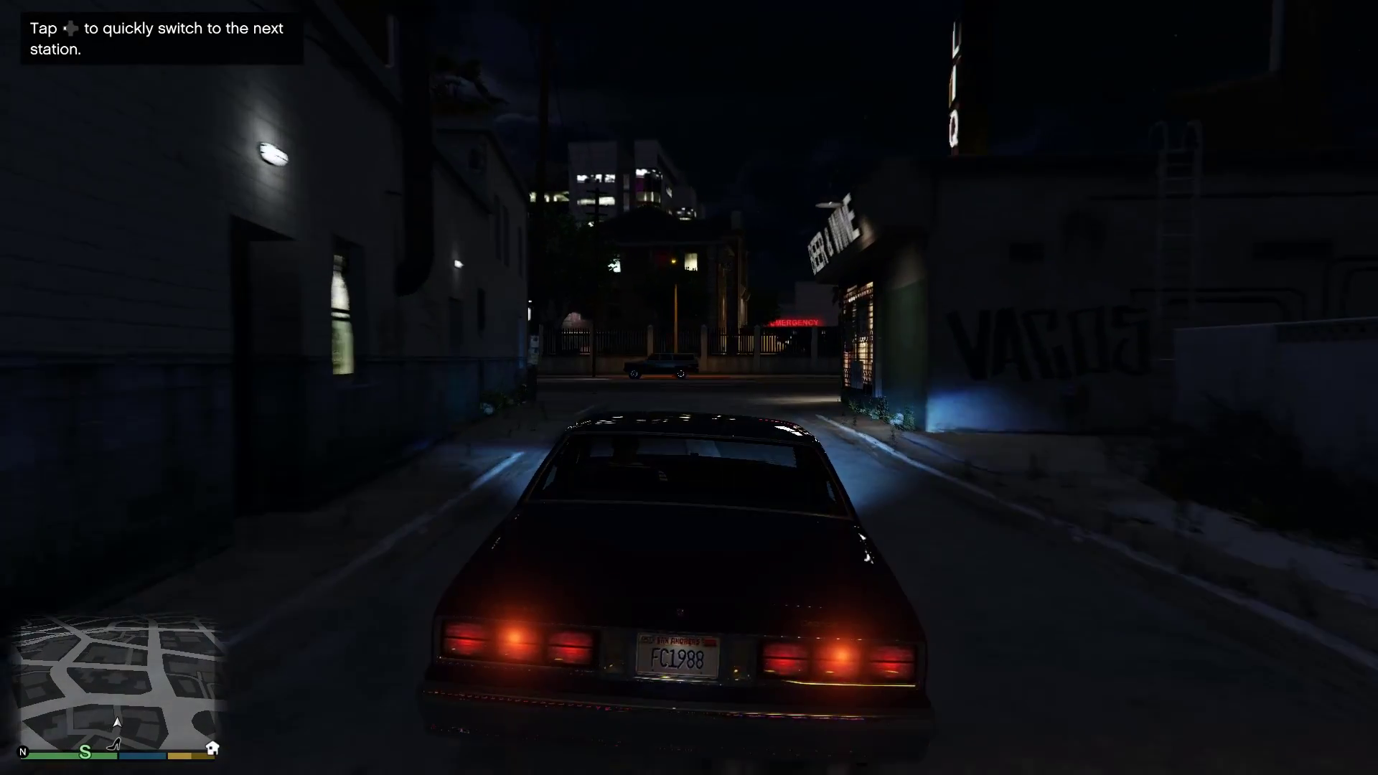
key(w)
key(d)
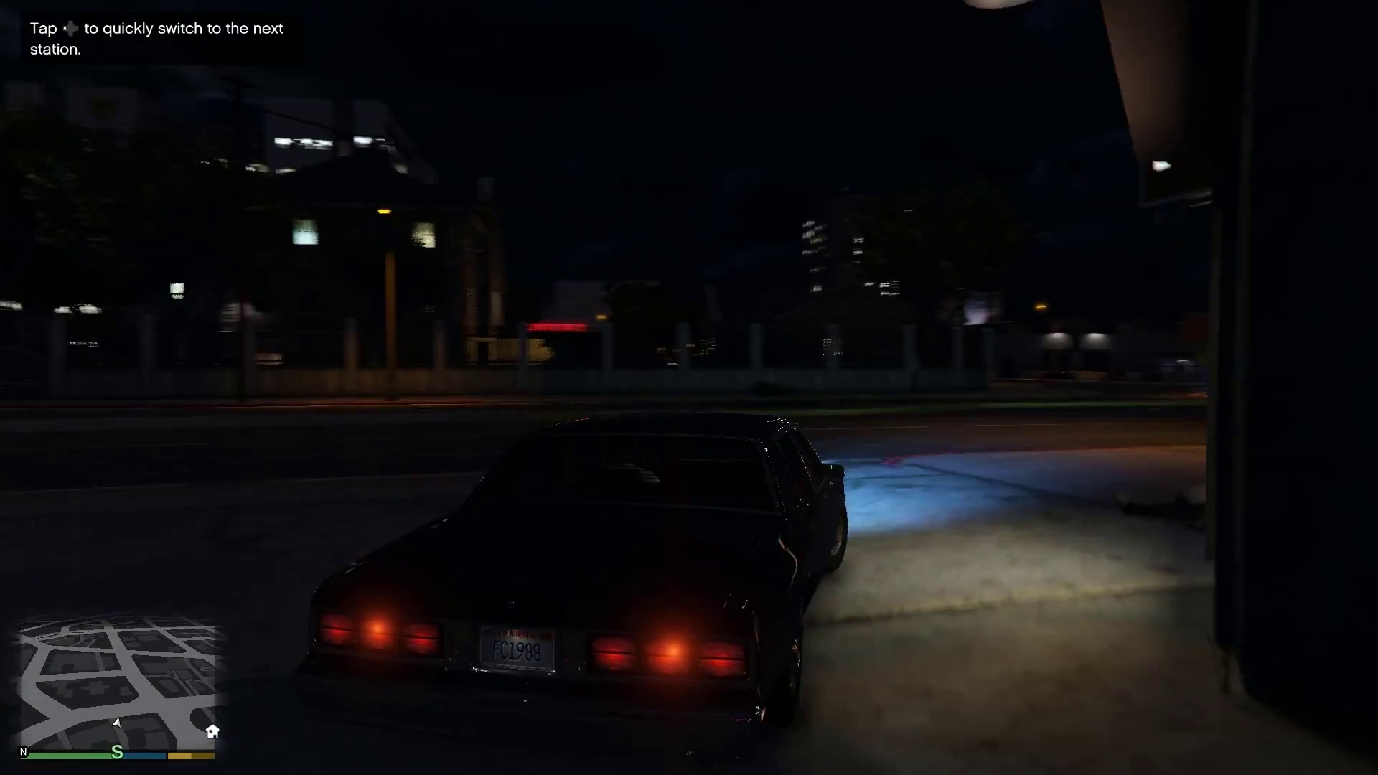
key(w)
key(d)
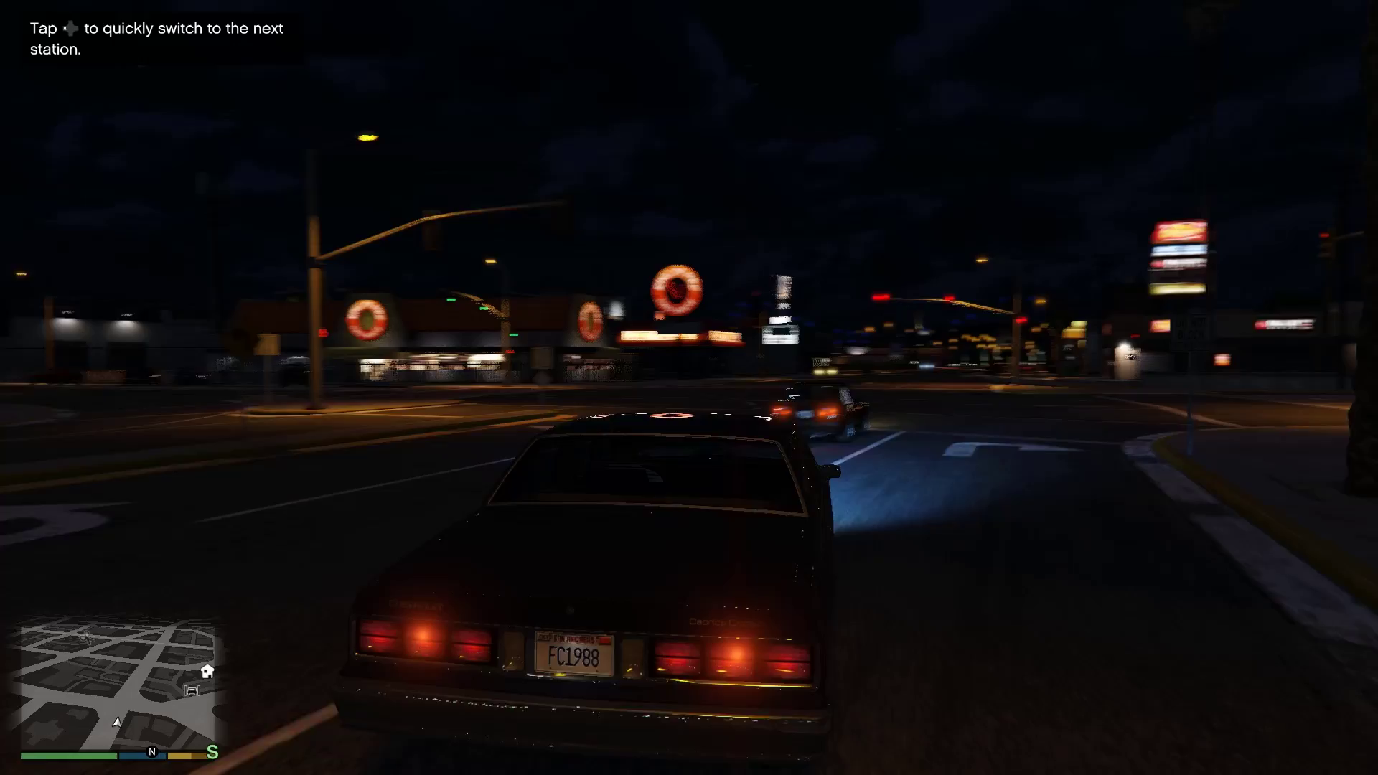
key(w)
key(d)
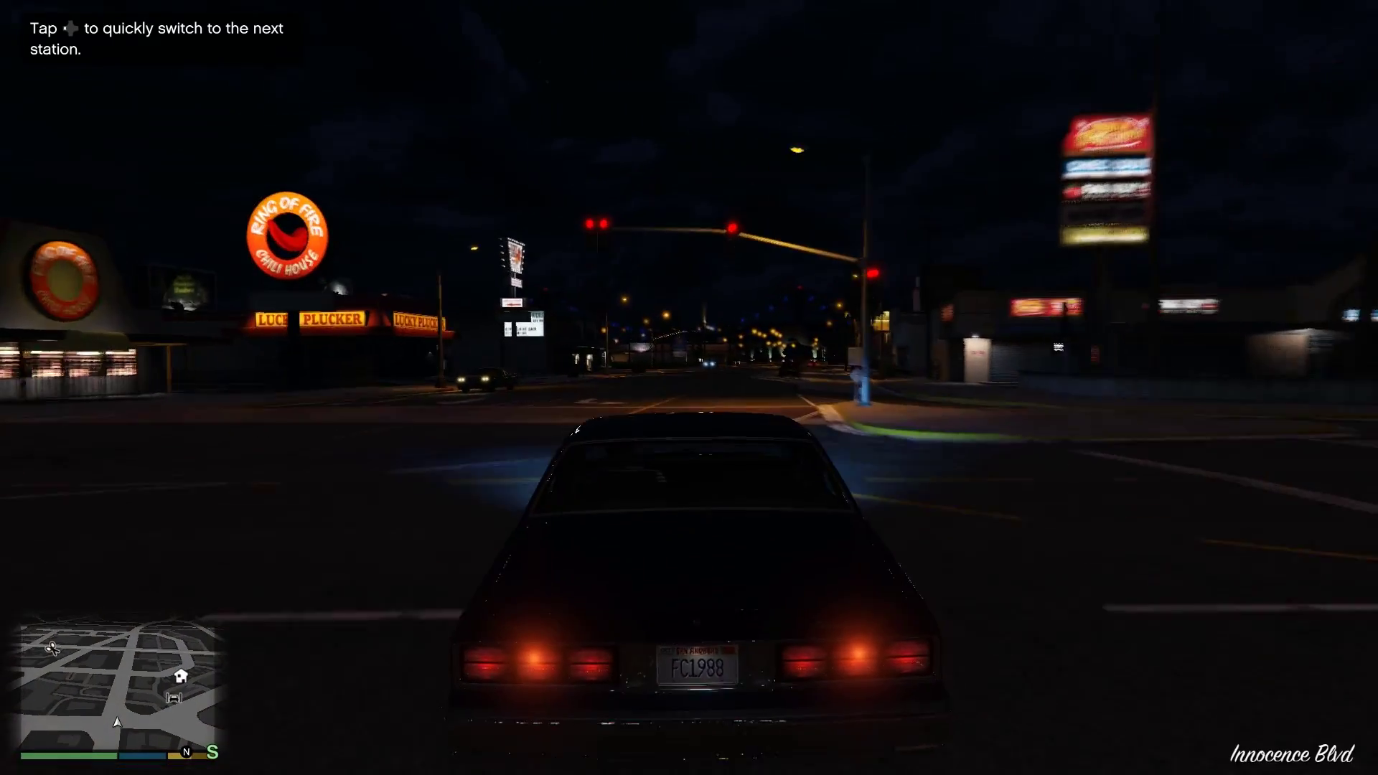
key(w)
key(w)
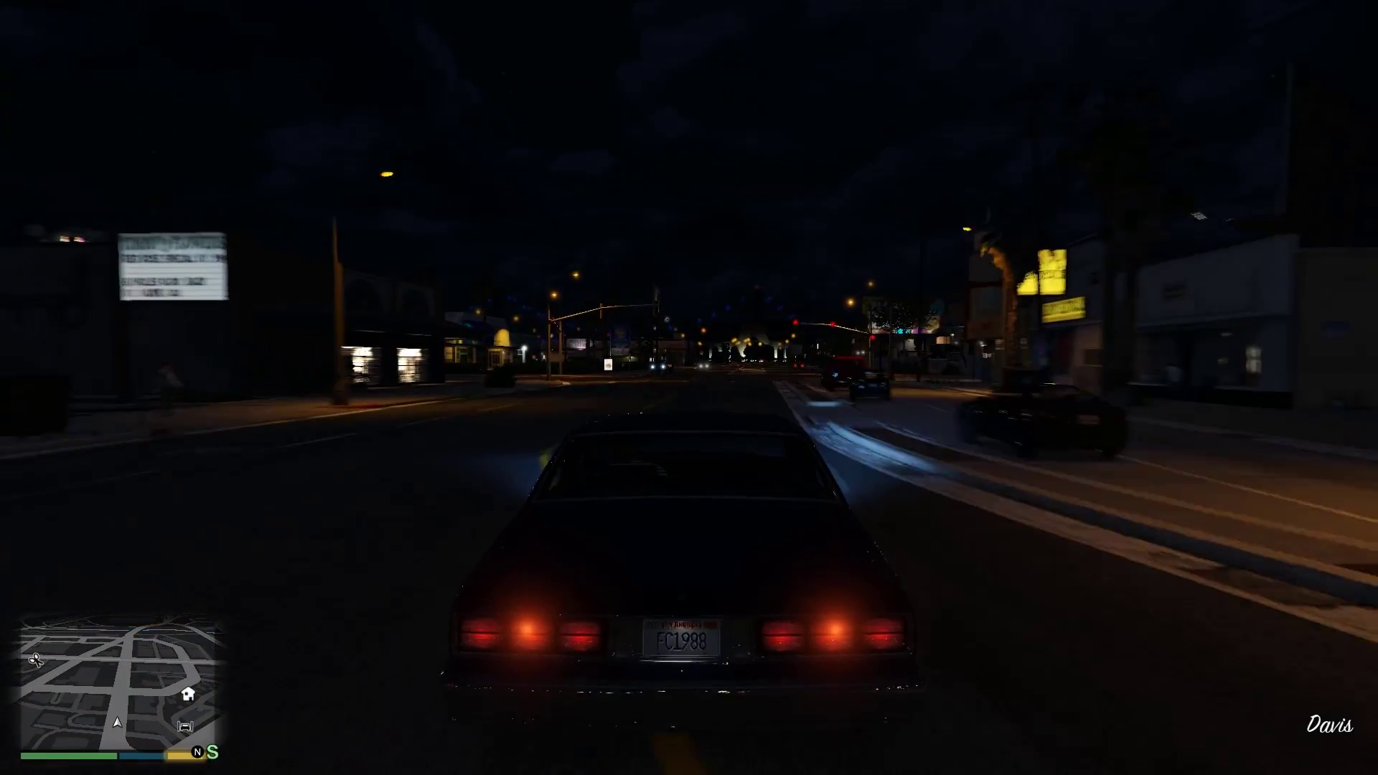
key(w)
key(F4)
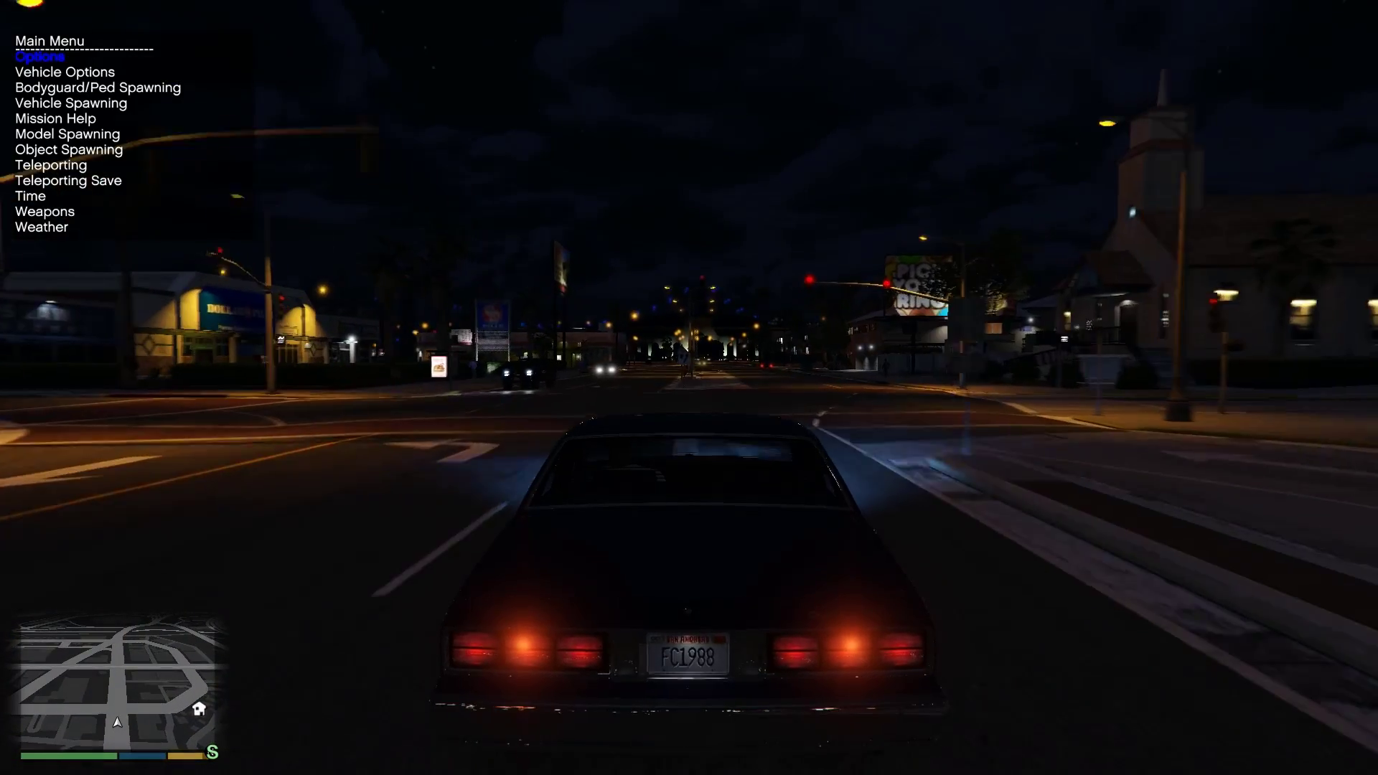
key(F4)
key(a)
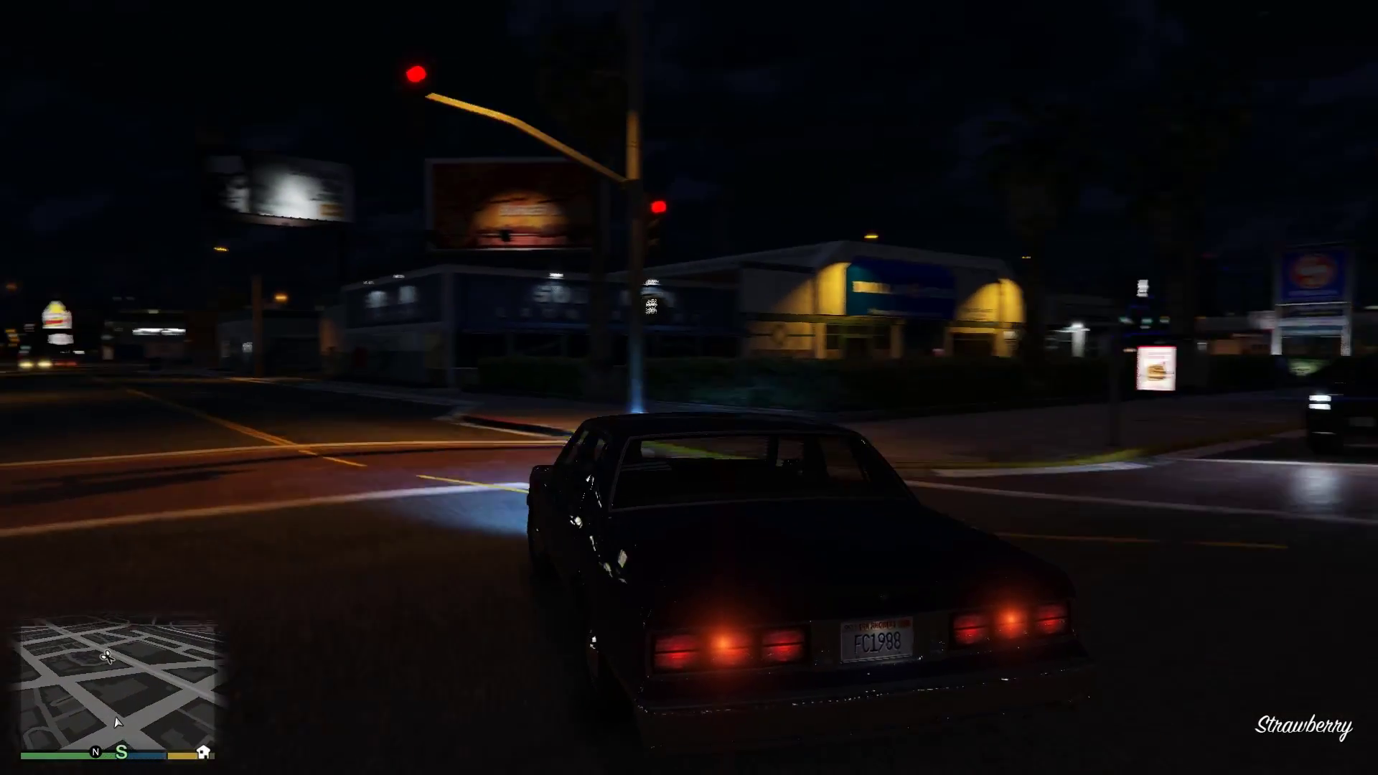
key(q)
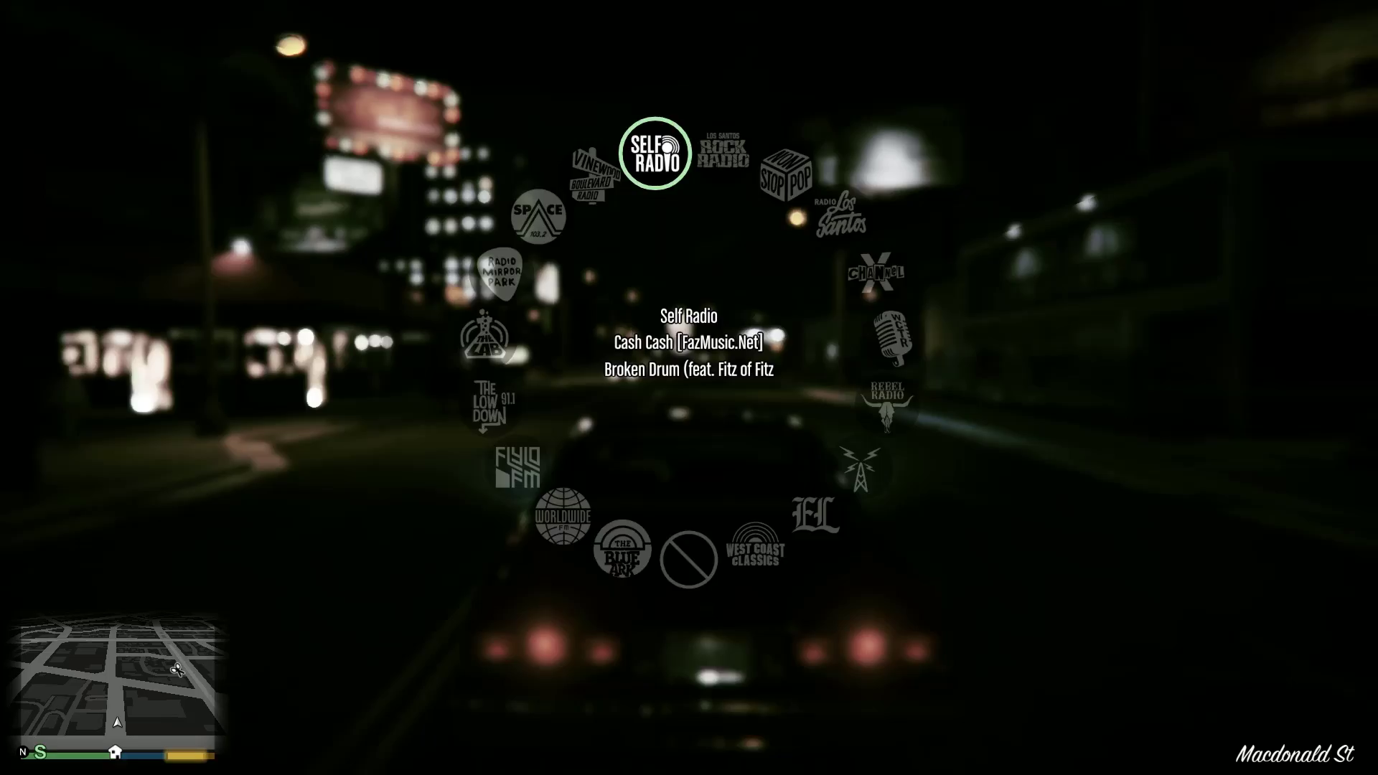
key(w)
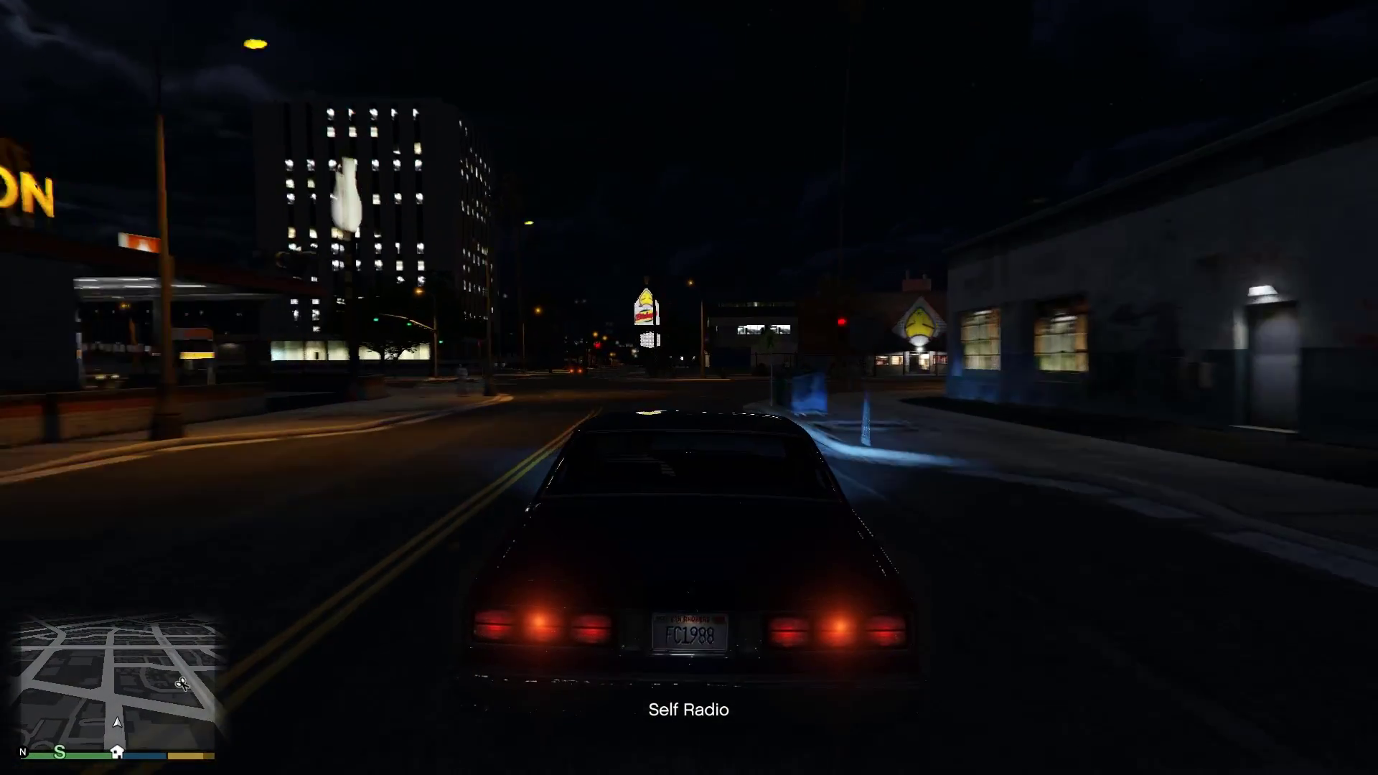
key(Up)
key(a)
key(Up)
key(Left)
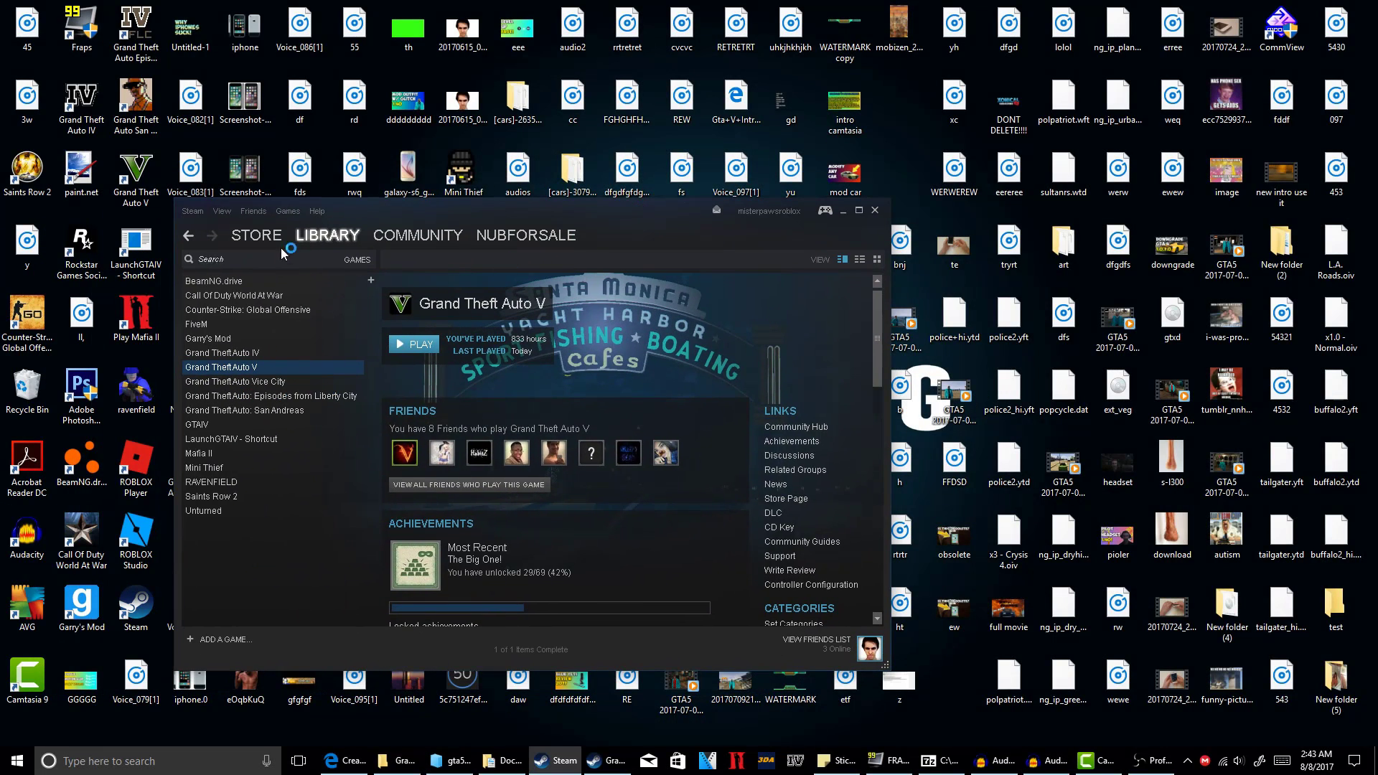
Verify the integrity of the game files for Grand Theft Auto V from its local files properties in the Steam library.
drag(382, 209, 468, 194)
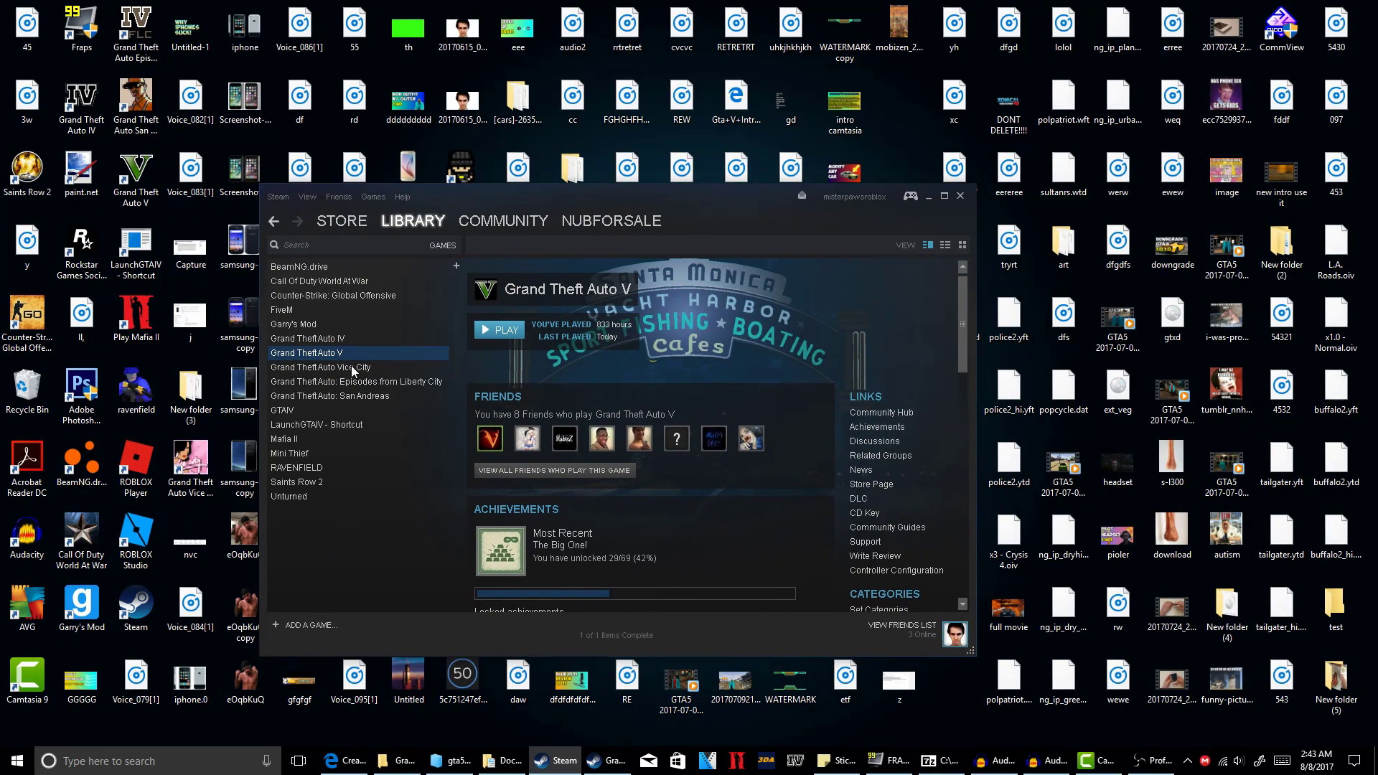
right_click(309, 361)
click(330, 623)
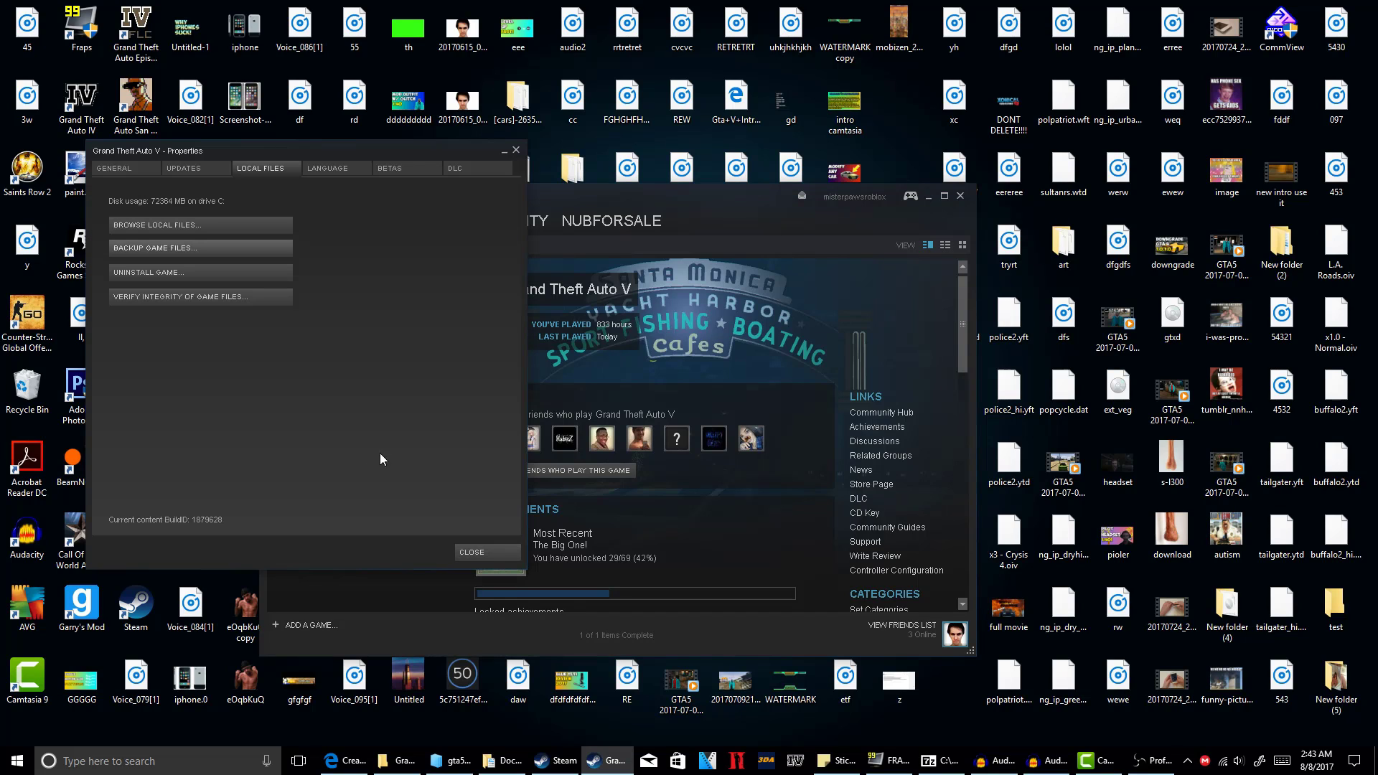
drag(246, 168, 319, 174)
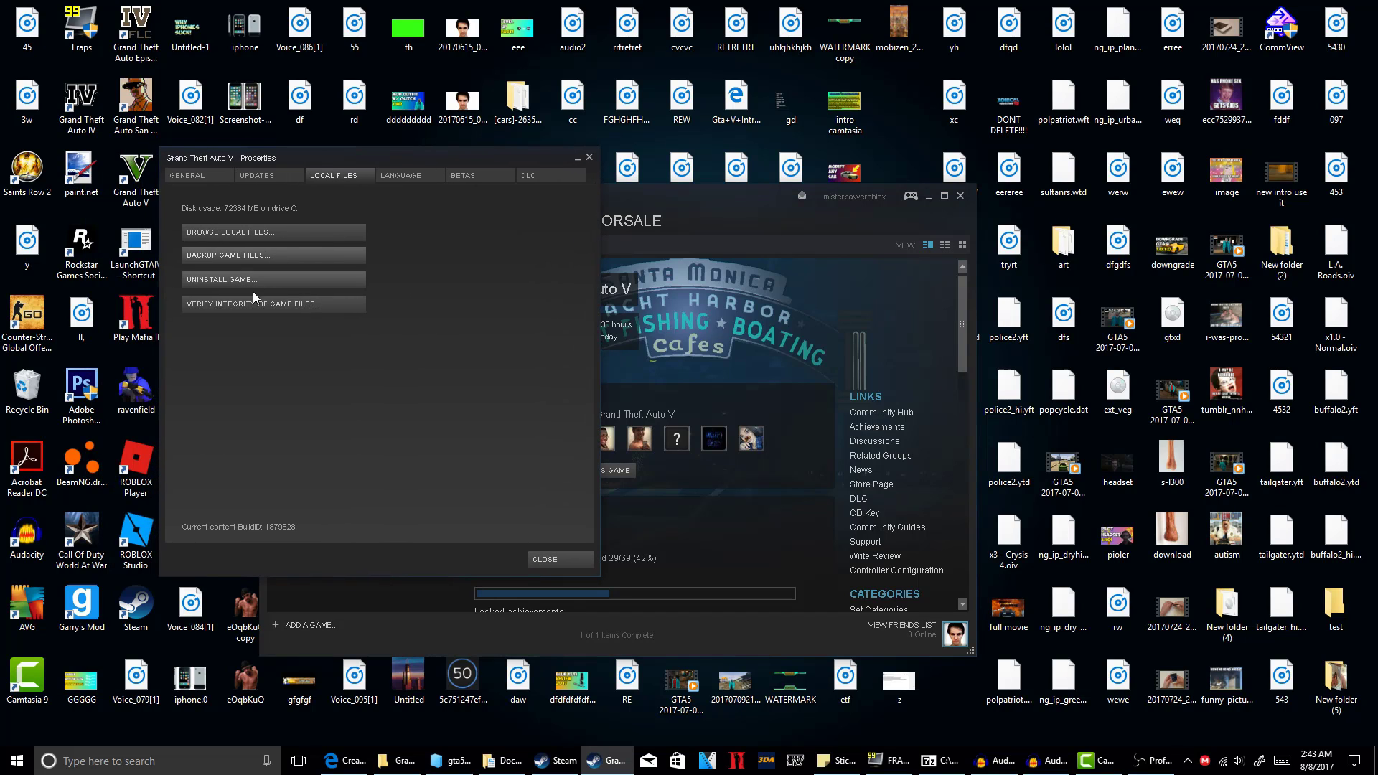
click(200, 307)
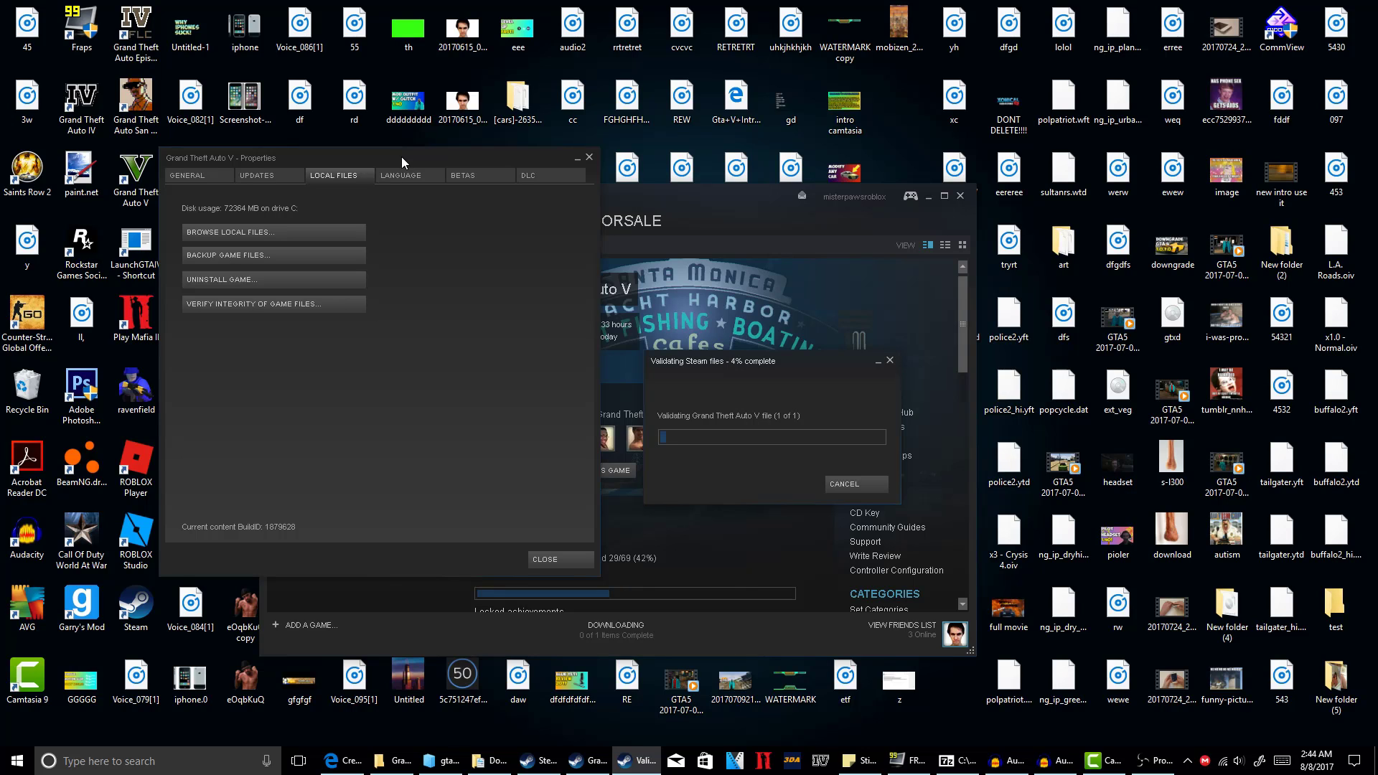
Arrange the Steam library window and the file validation progress window side by side on the desktop.
click(658, 201)
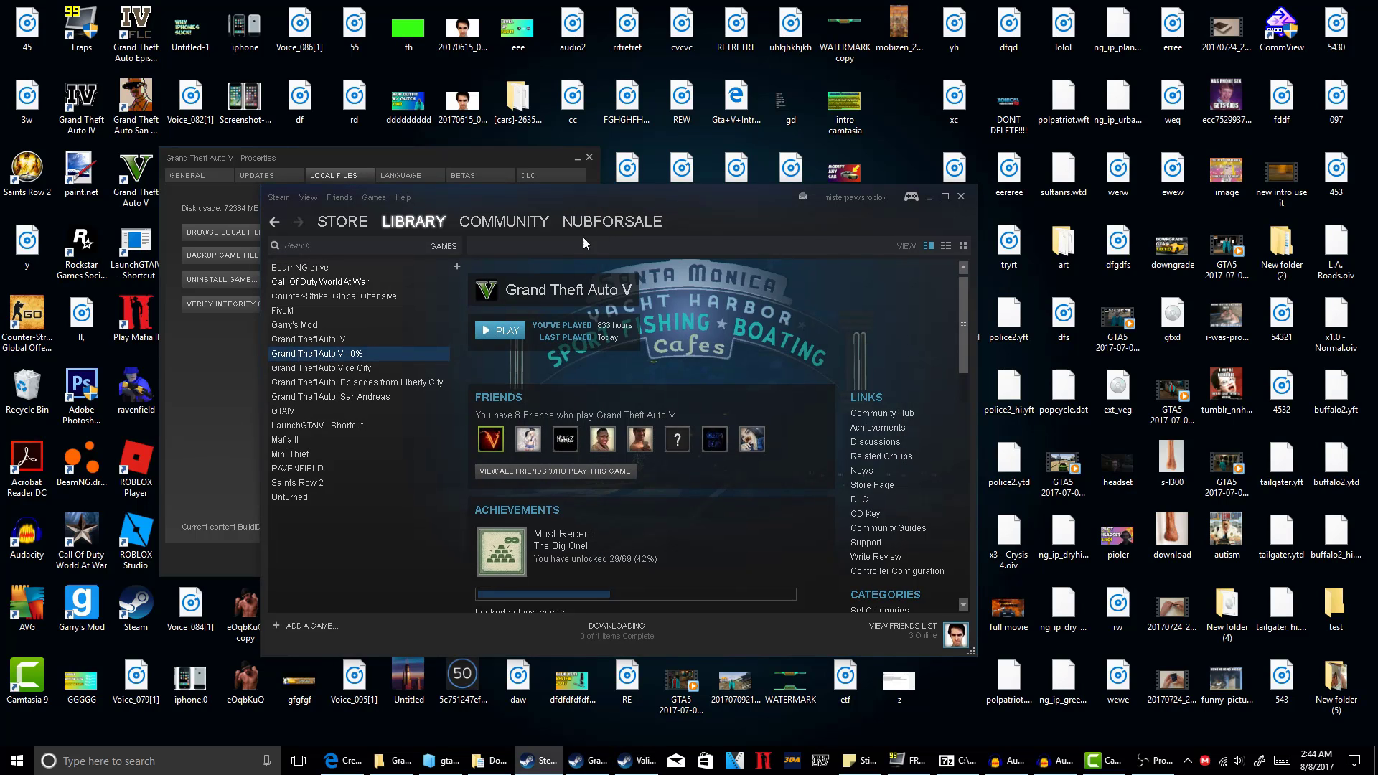
drag(604, 200, 489, 167)
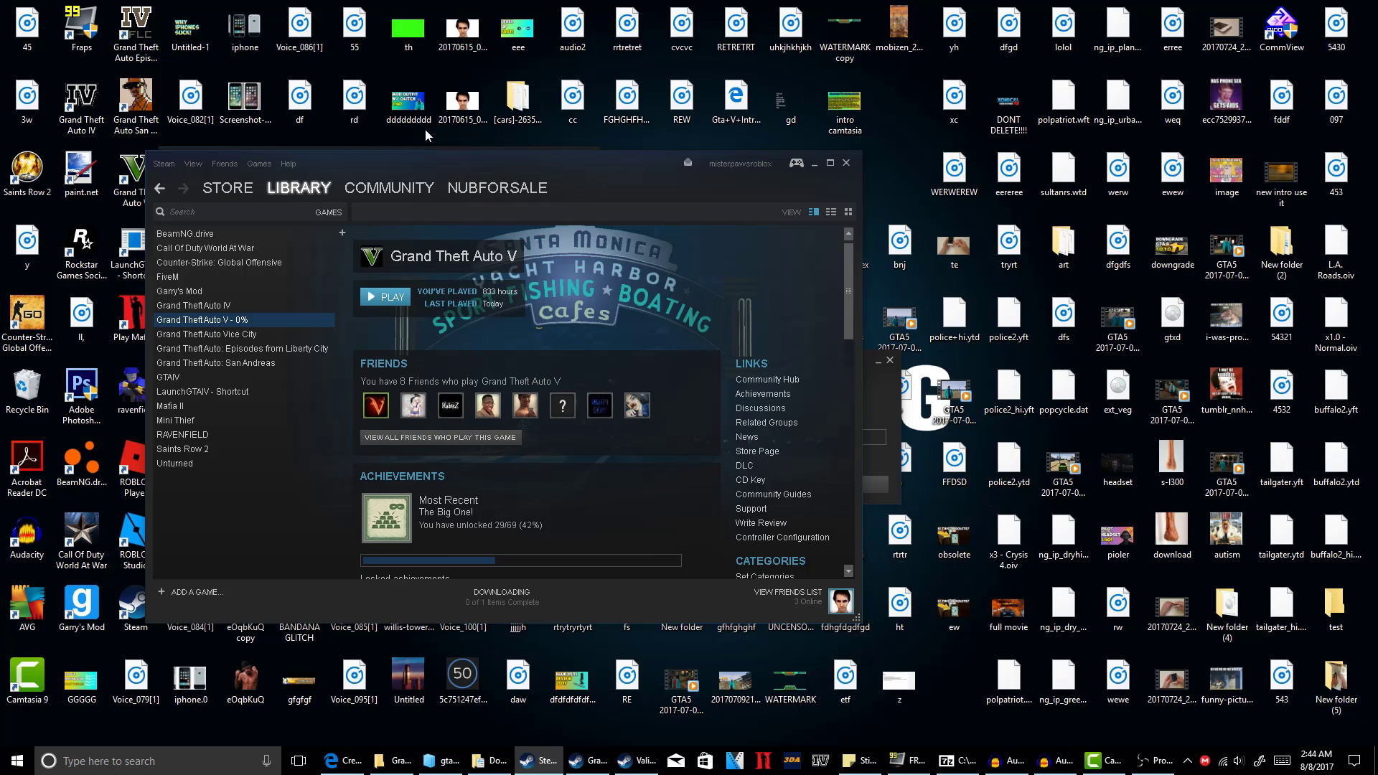
drag(431, 151, 375, 121)
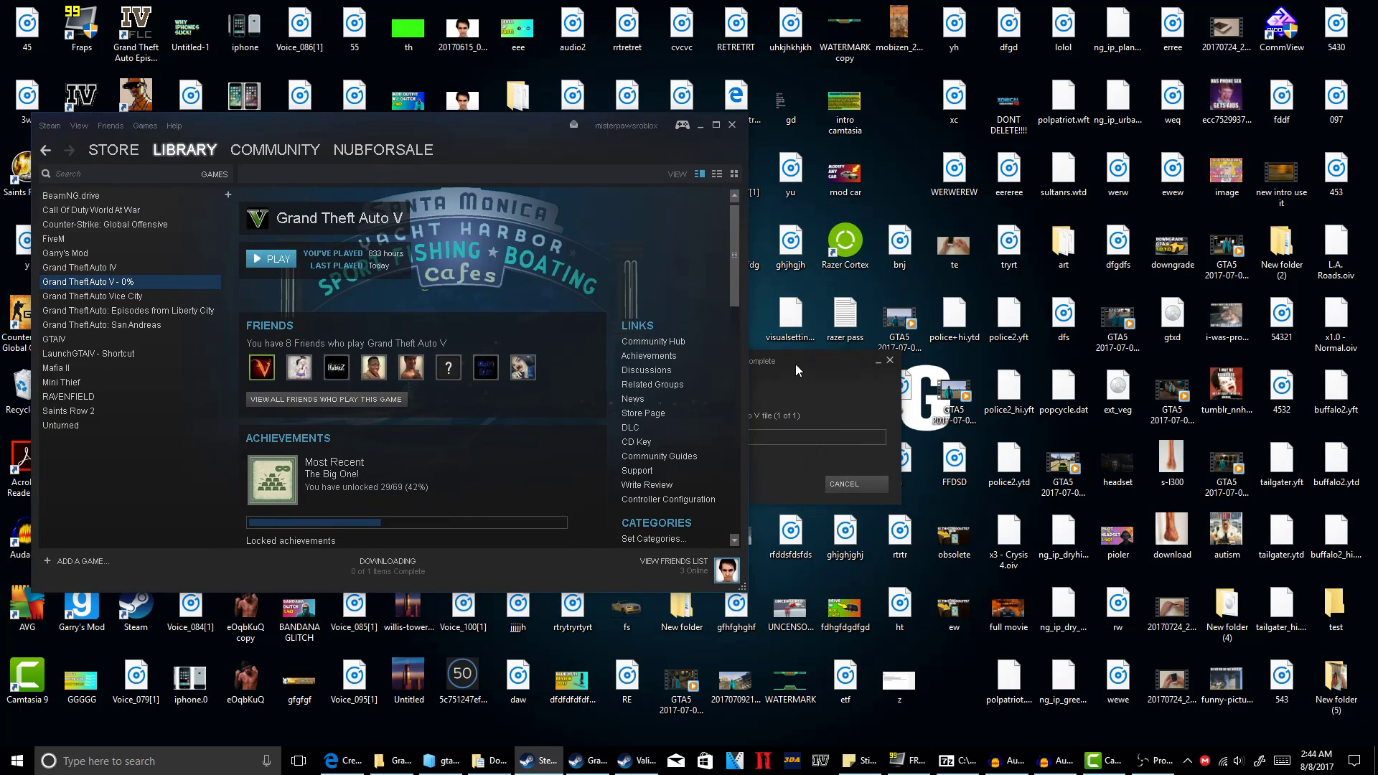
drag(756, 368, 905, 360)
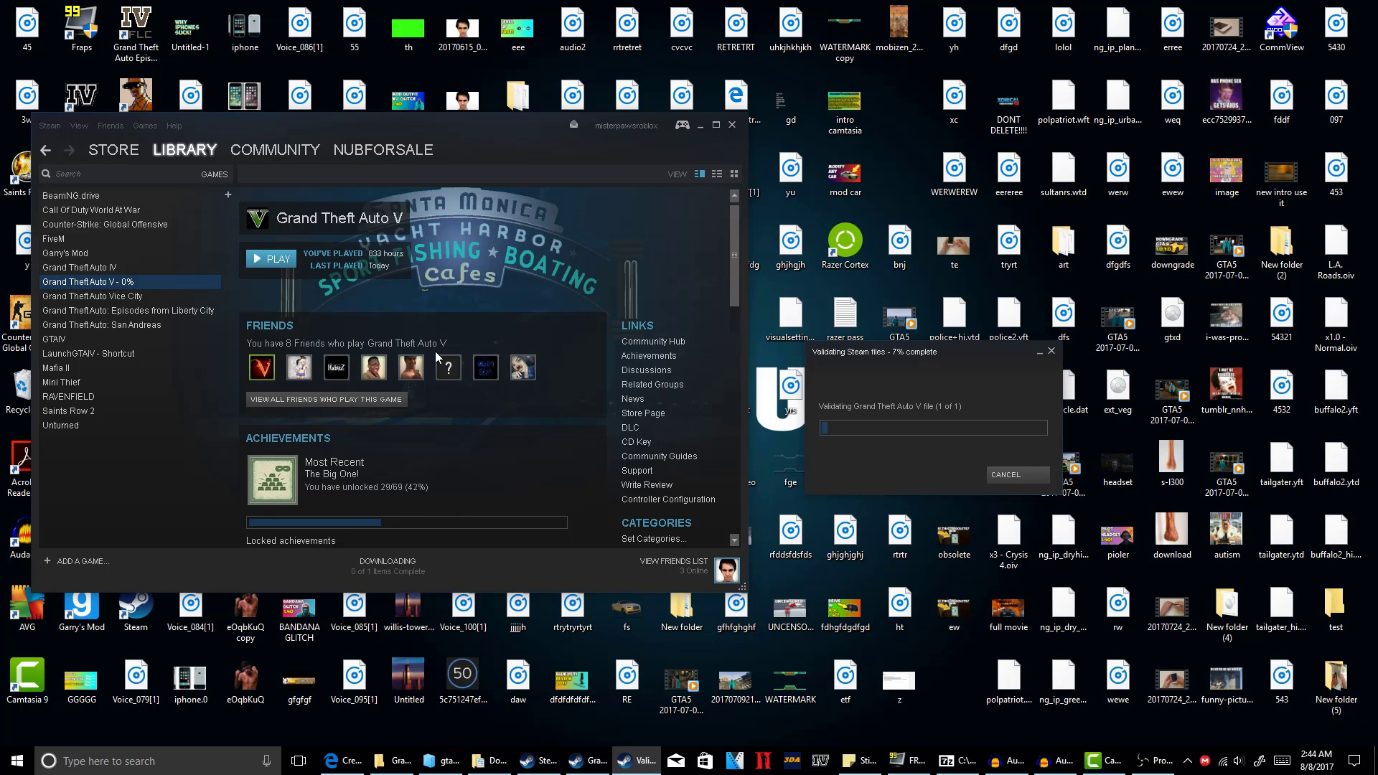
drag(397, 129, 425, 126)
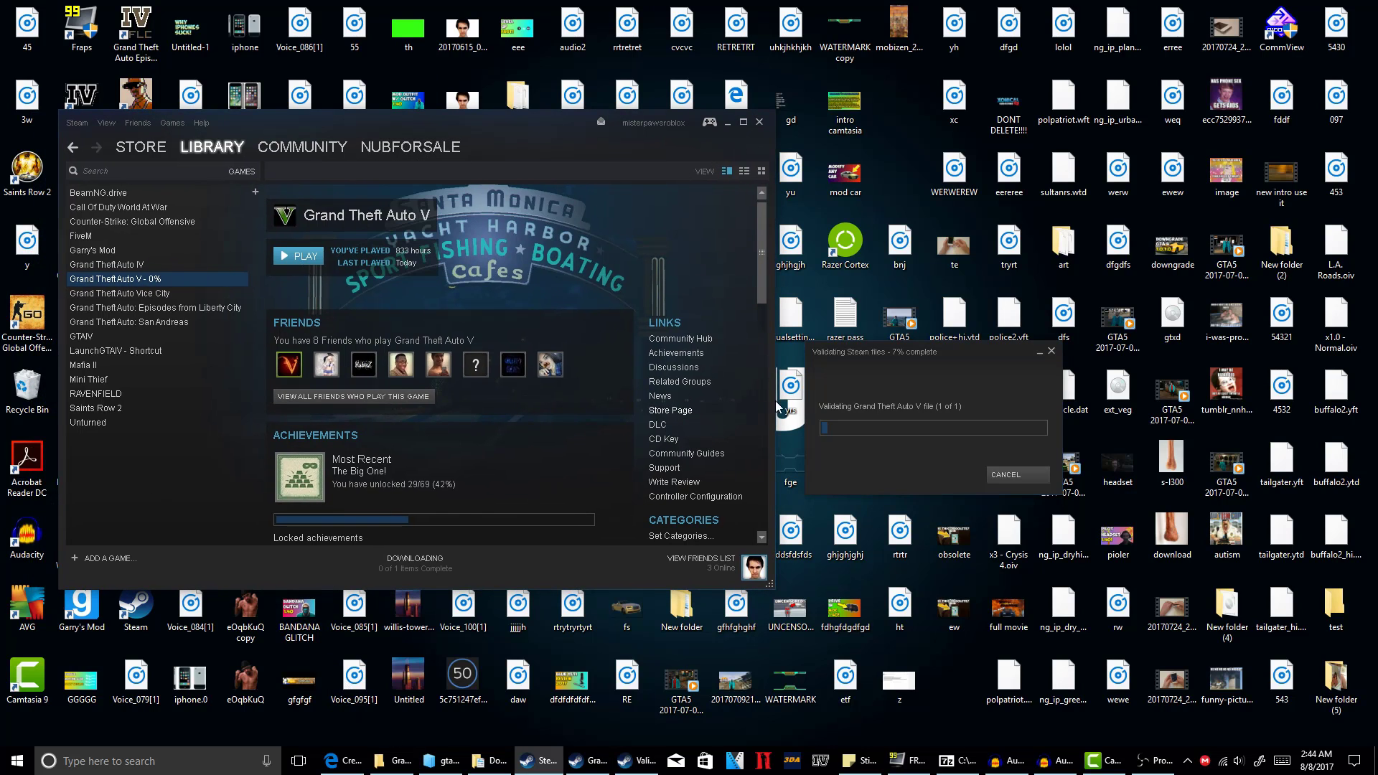
drag(852, 357, 821, 122)
Open the Grand Theft Auto V install folder in File Explorer and examine its game and mod files.
click(393, 761)
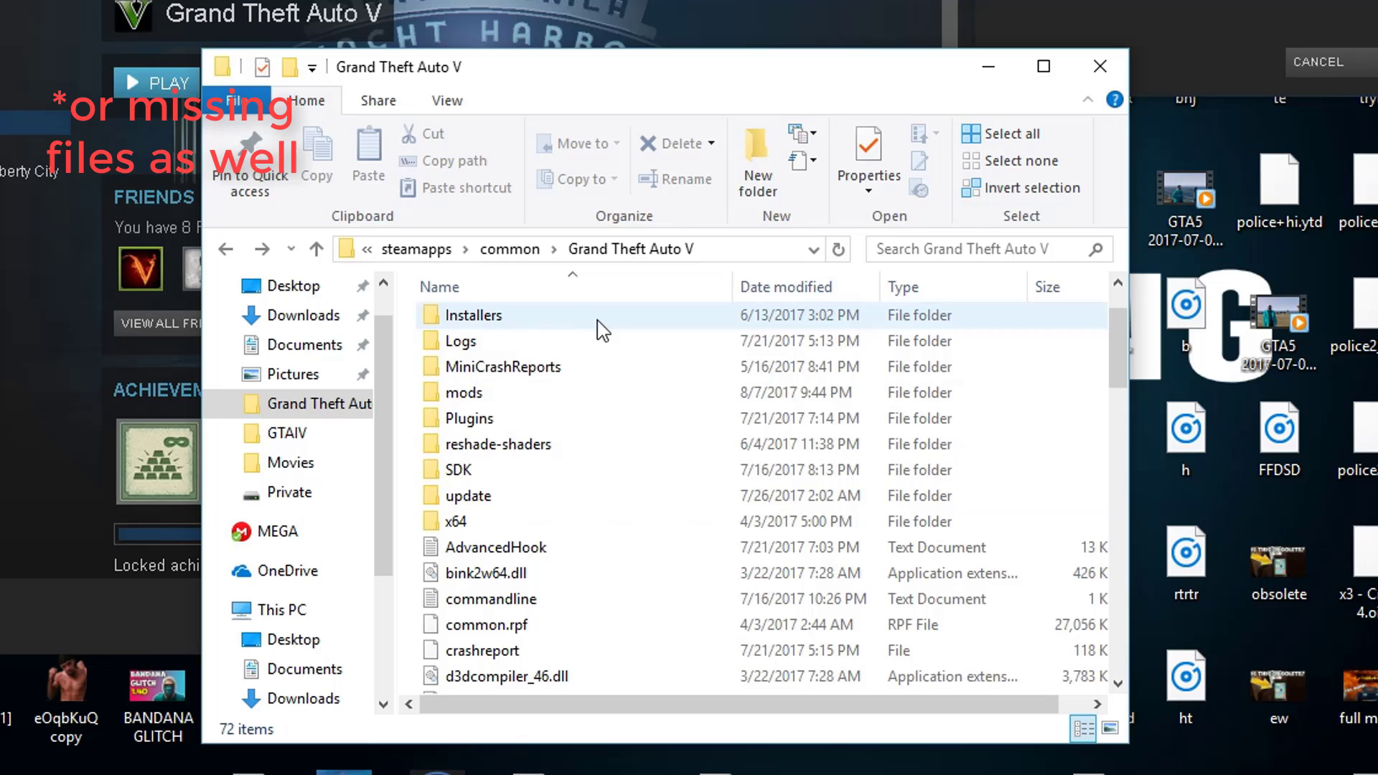
scroll(563, 448, down, 15)
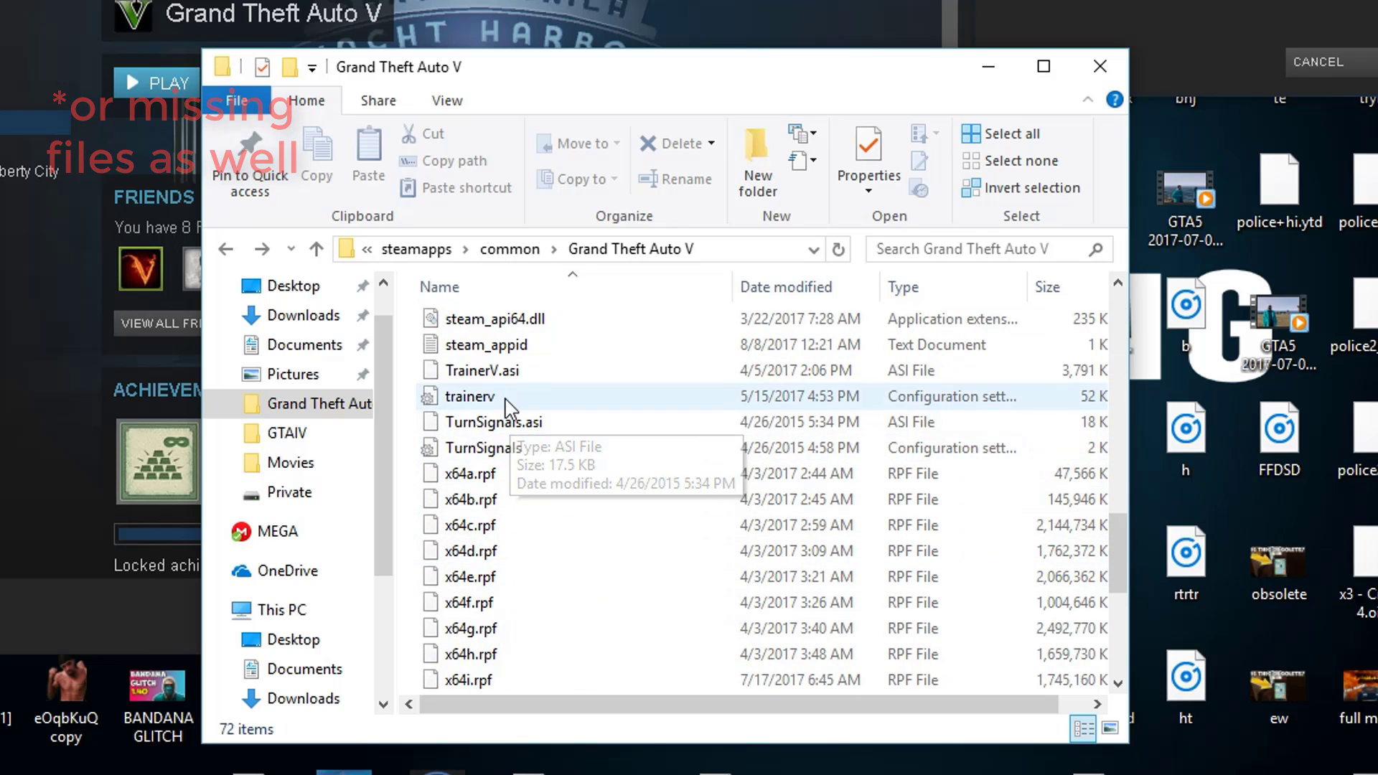
scroll(500, 518, up, 6)
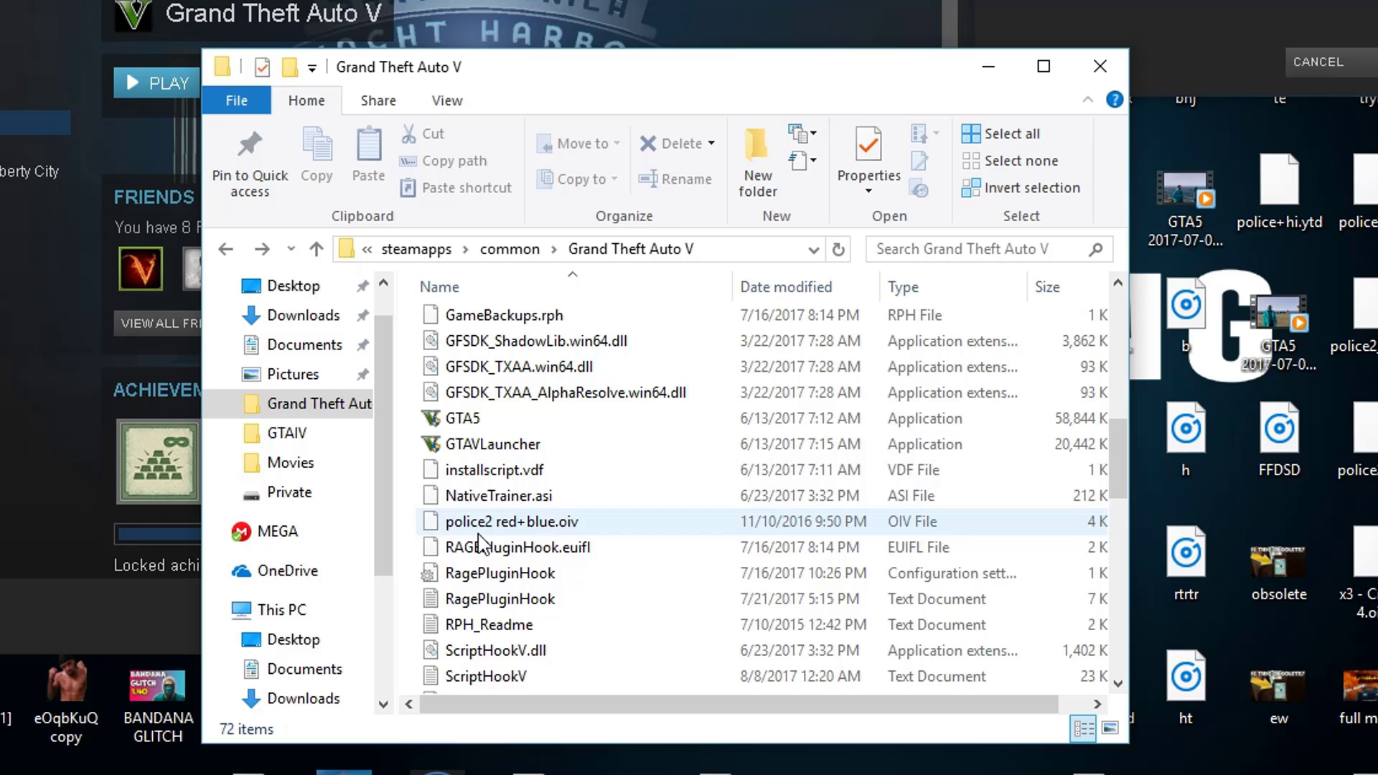
scroll(530, 577, up, 4)
scroll(452, 366, up, 3)
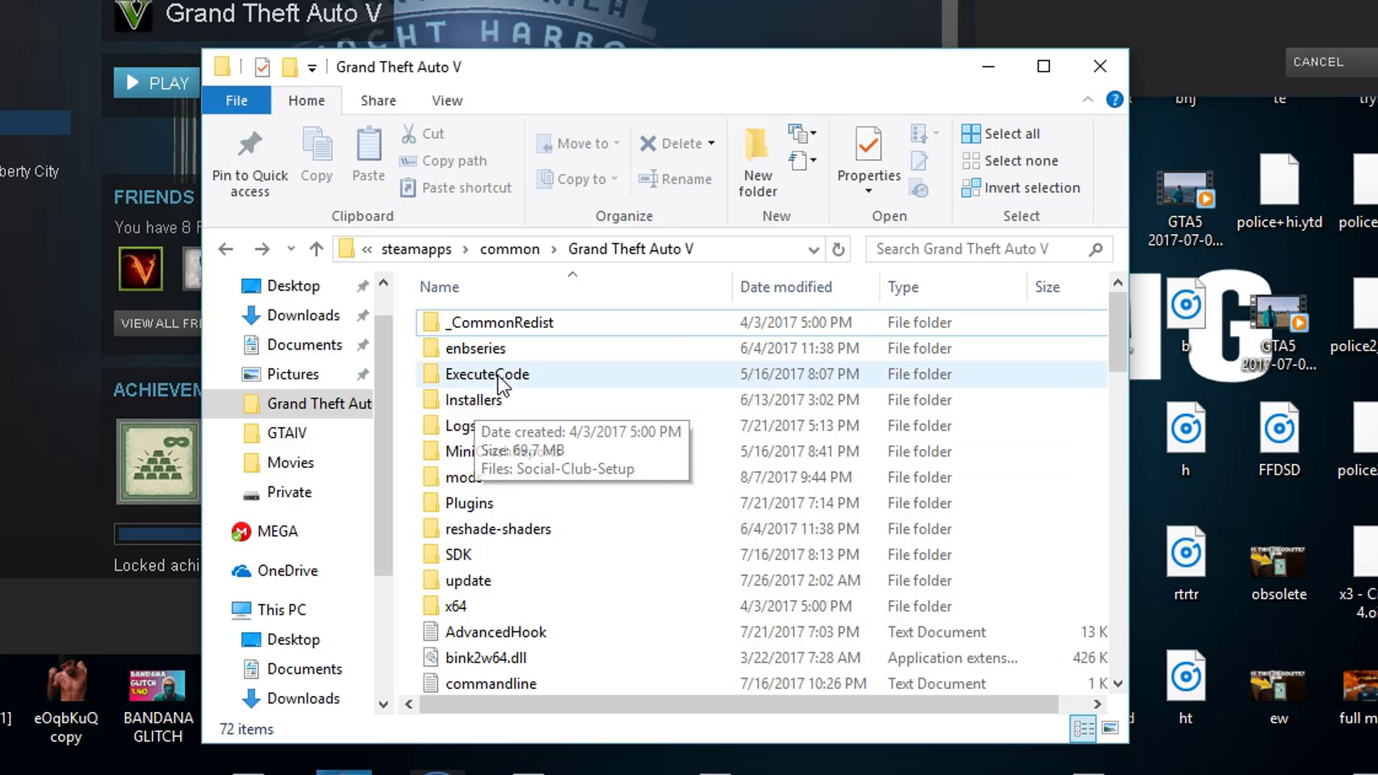
mouse_move(522, 377)
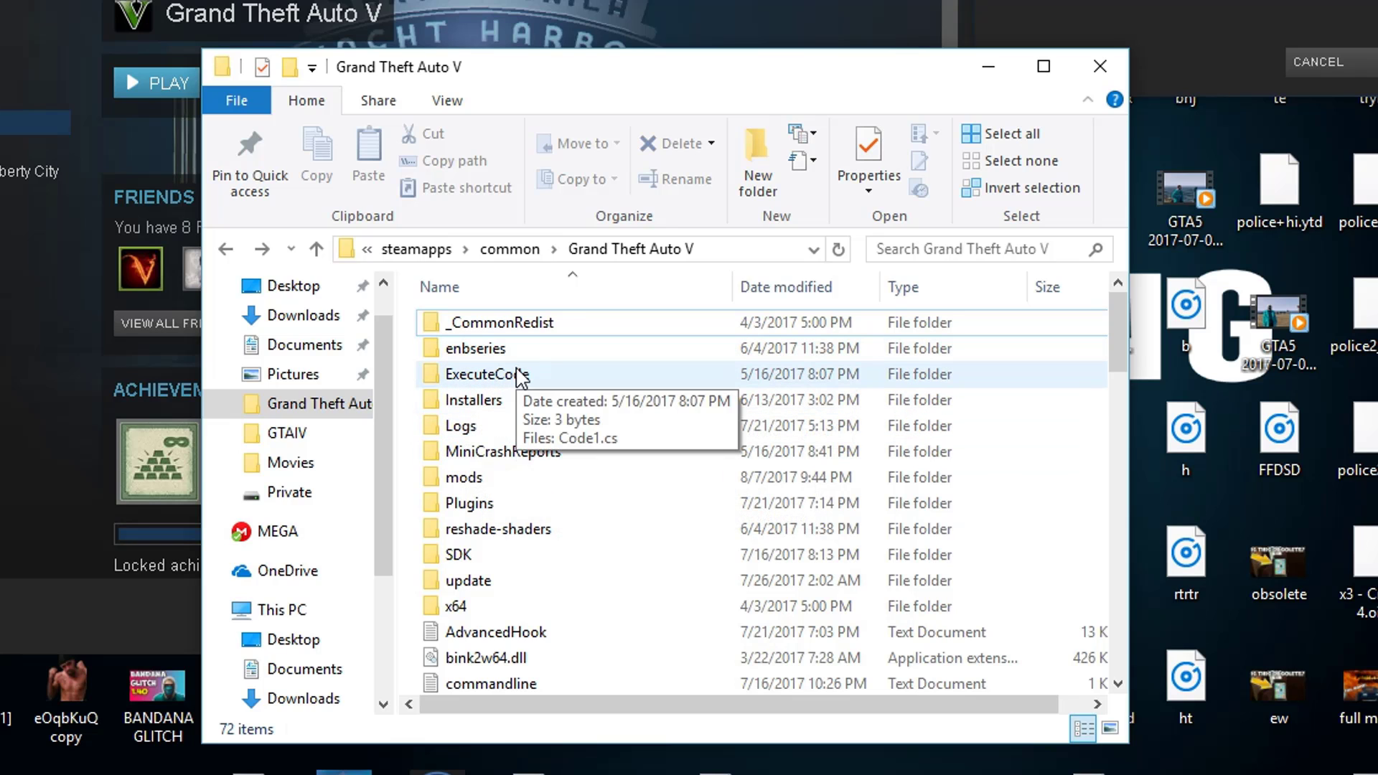
scroll(522, 377, down, 6)
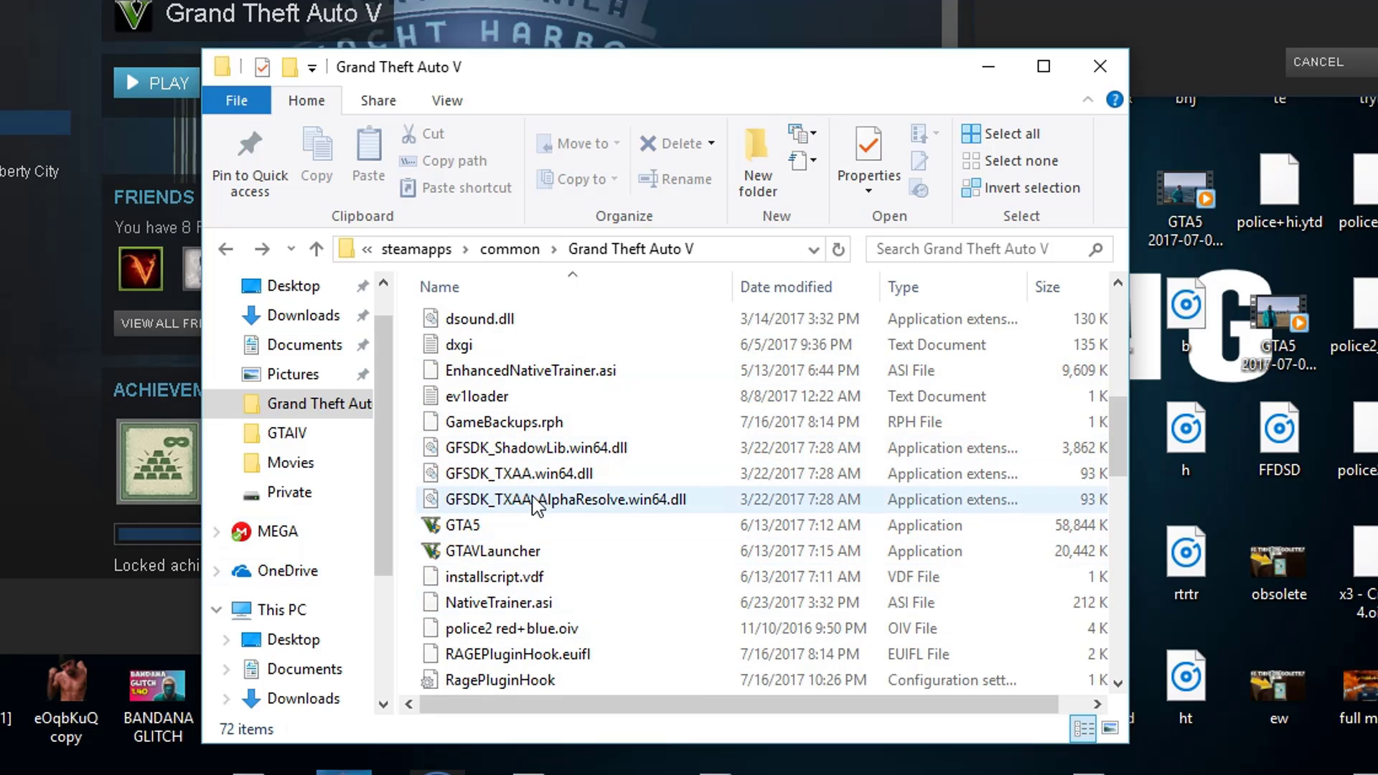
scroll(535, 506, down, 4)
scroll(538, 506, down, 7)
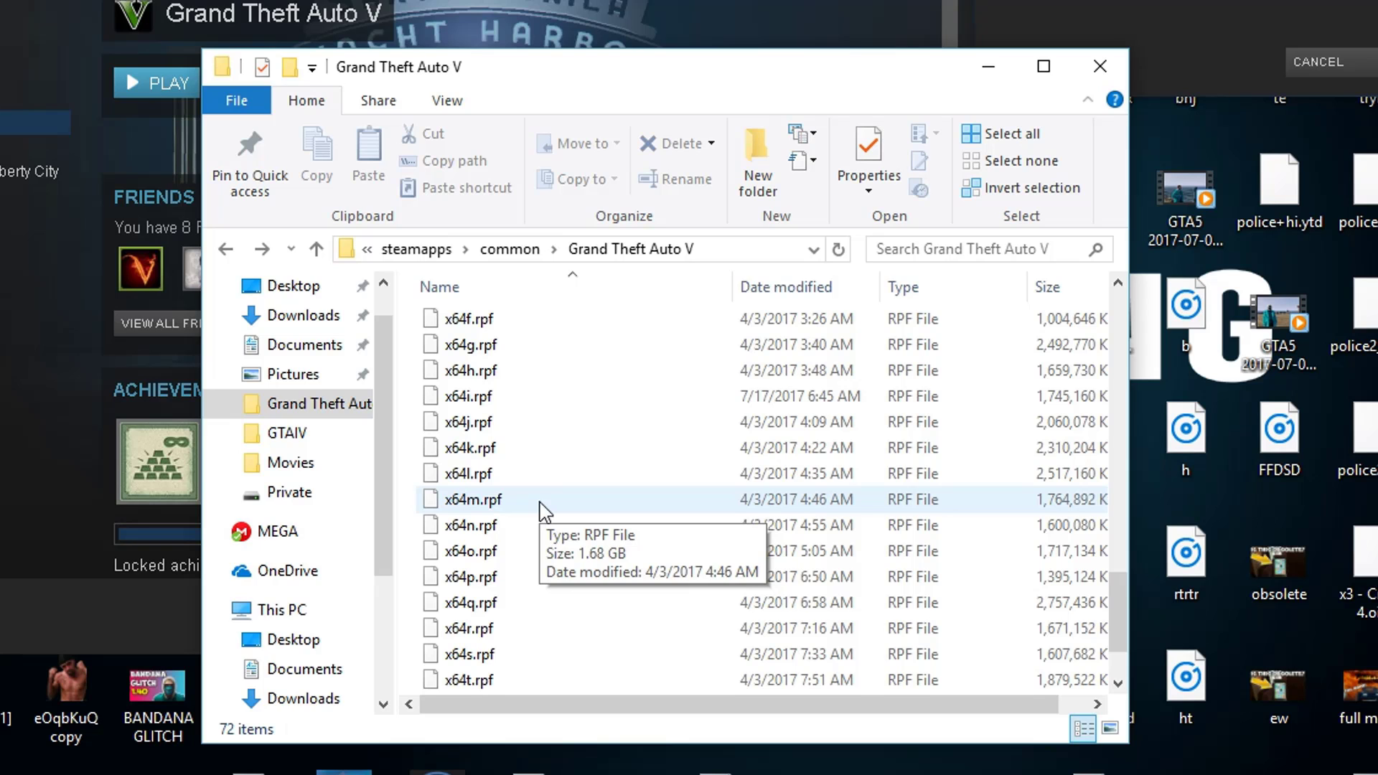
scroll(542, 506, up, 15)
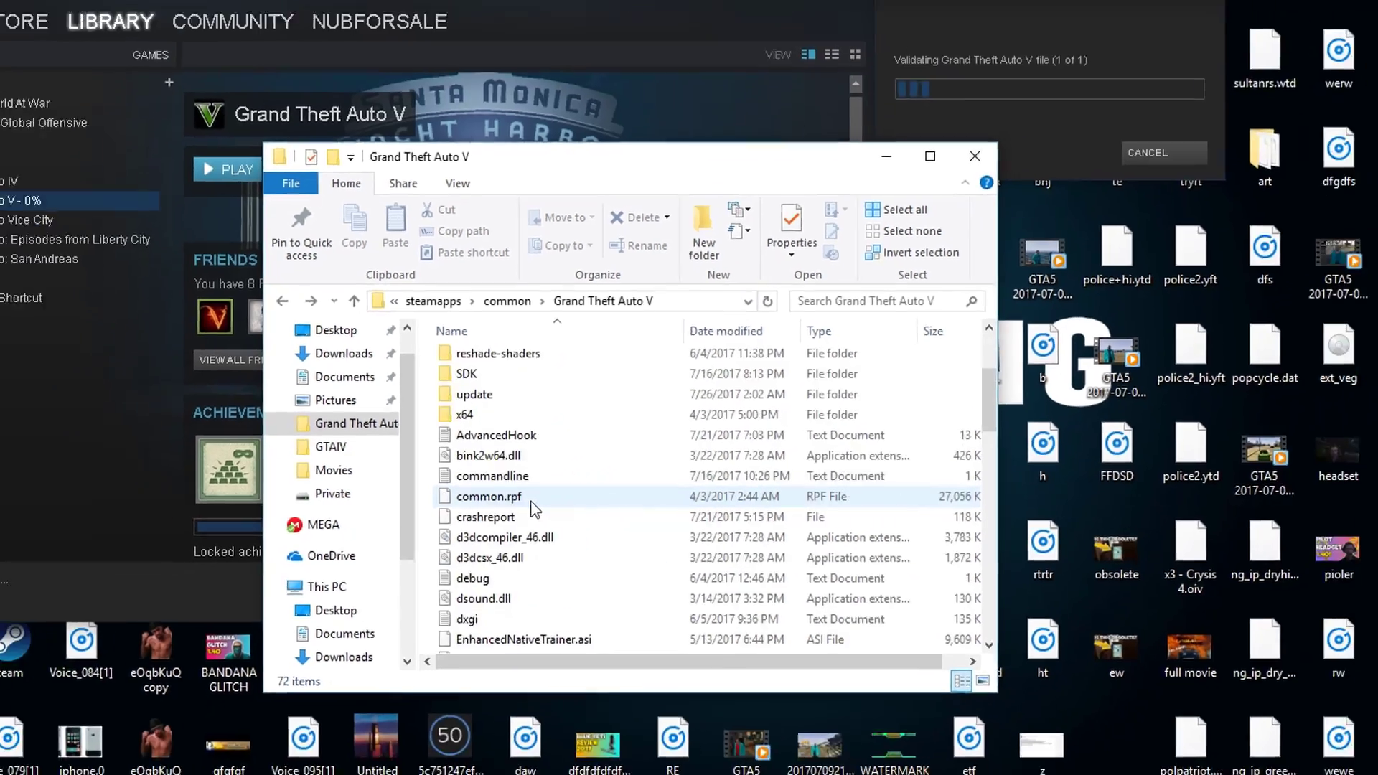
scroll(535, 506, up, 3)
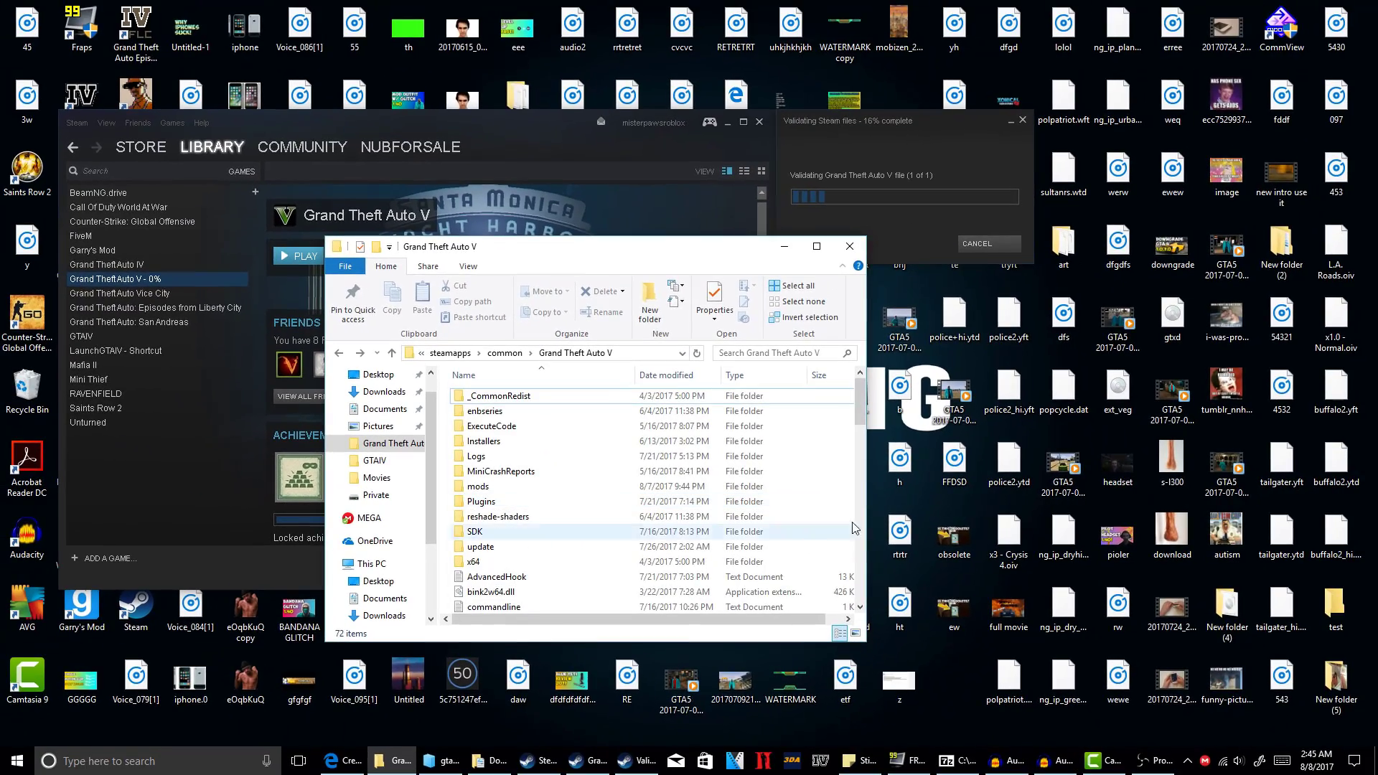
Minimize the game folder window and reposition the validation progress window over the Steam library.
click(791, 253)
drag(842, 122, 762, 174)
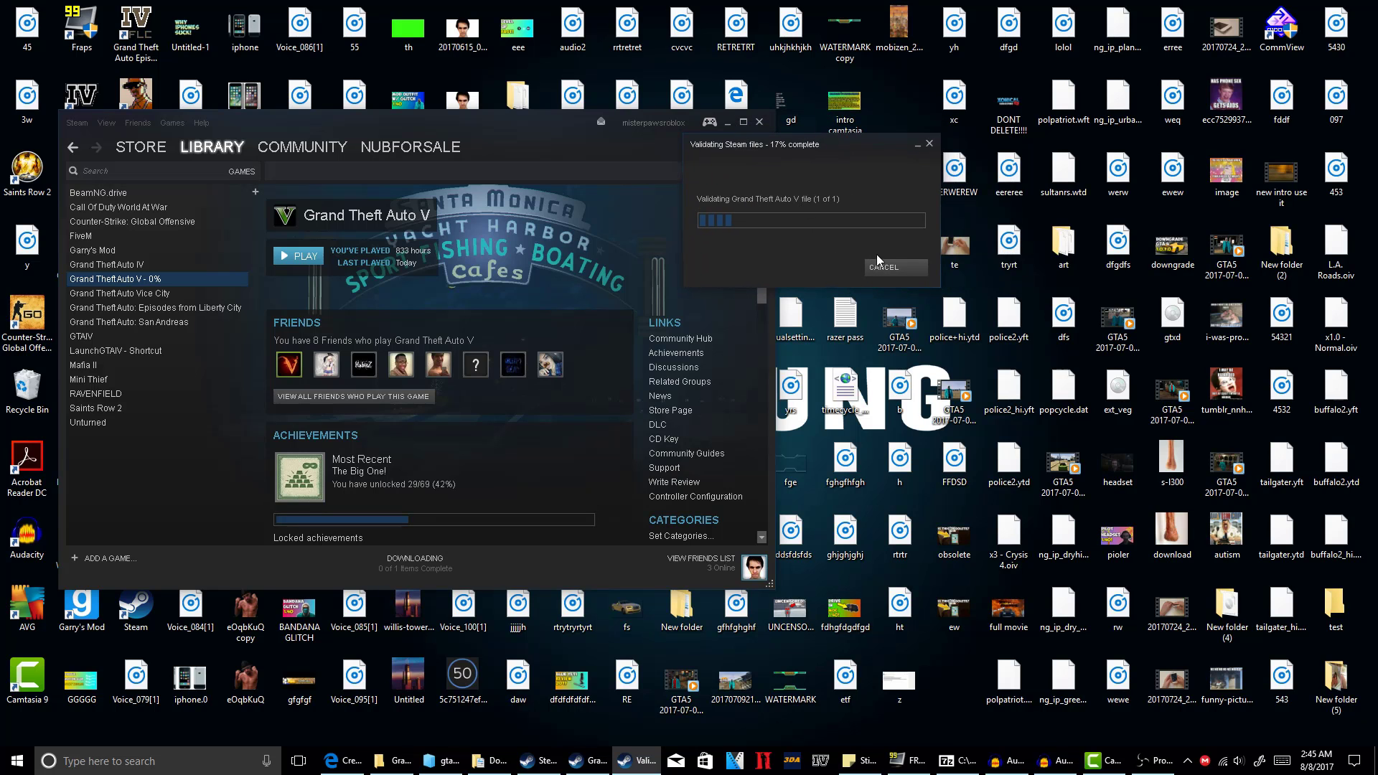
drag(779, 137, 682, 96)
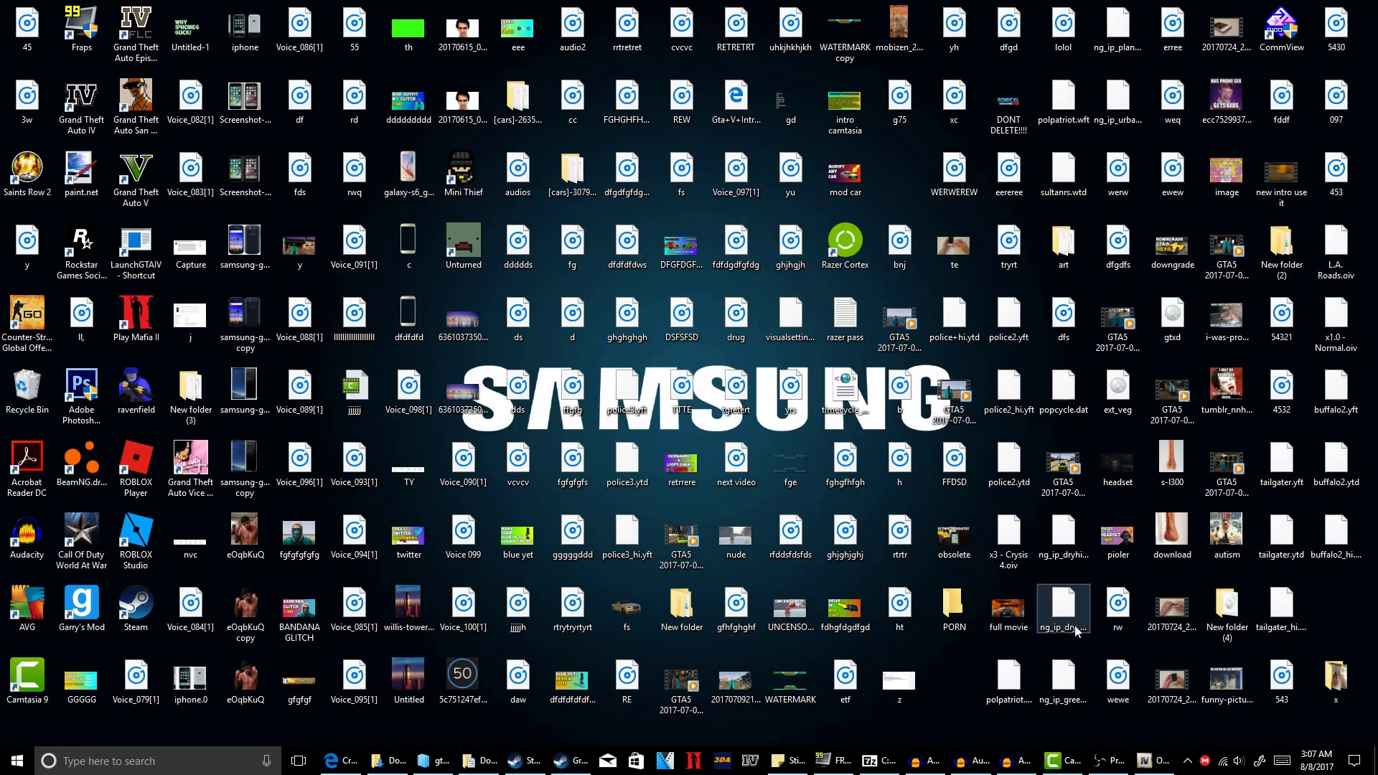
Switch to OpenIV and turn on edit mode with the GTA V mods folder open.
click(1158, 766)
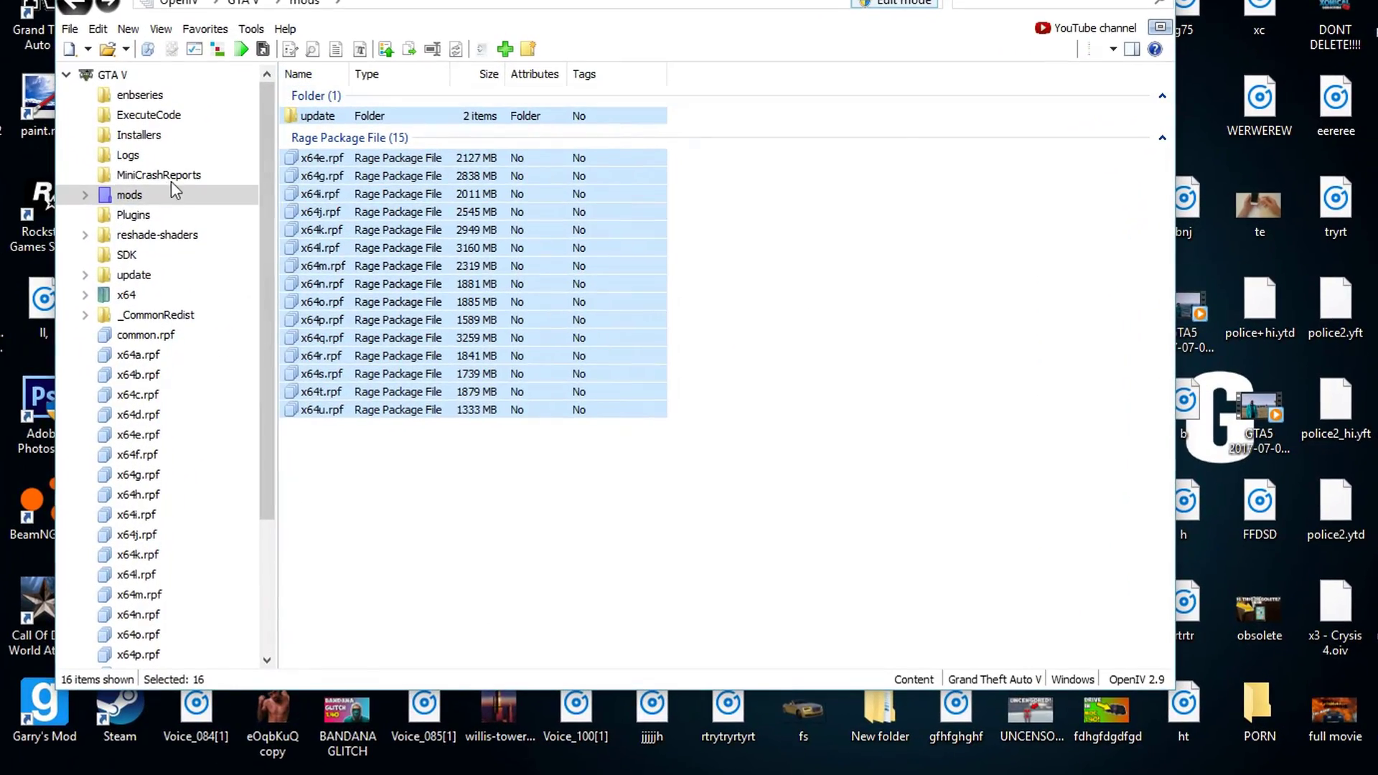
click(310, 264)
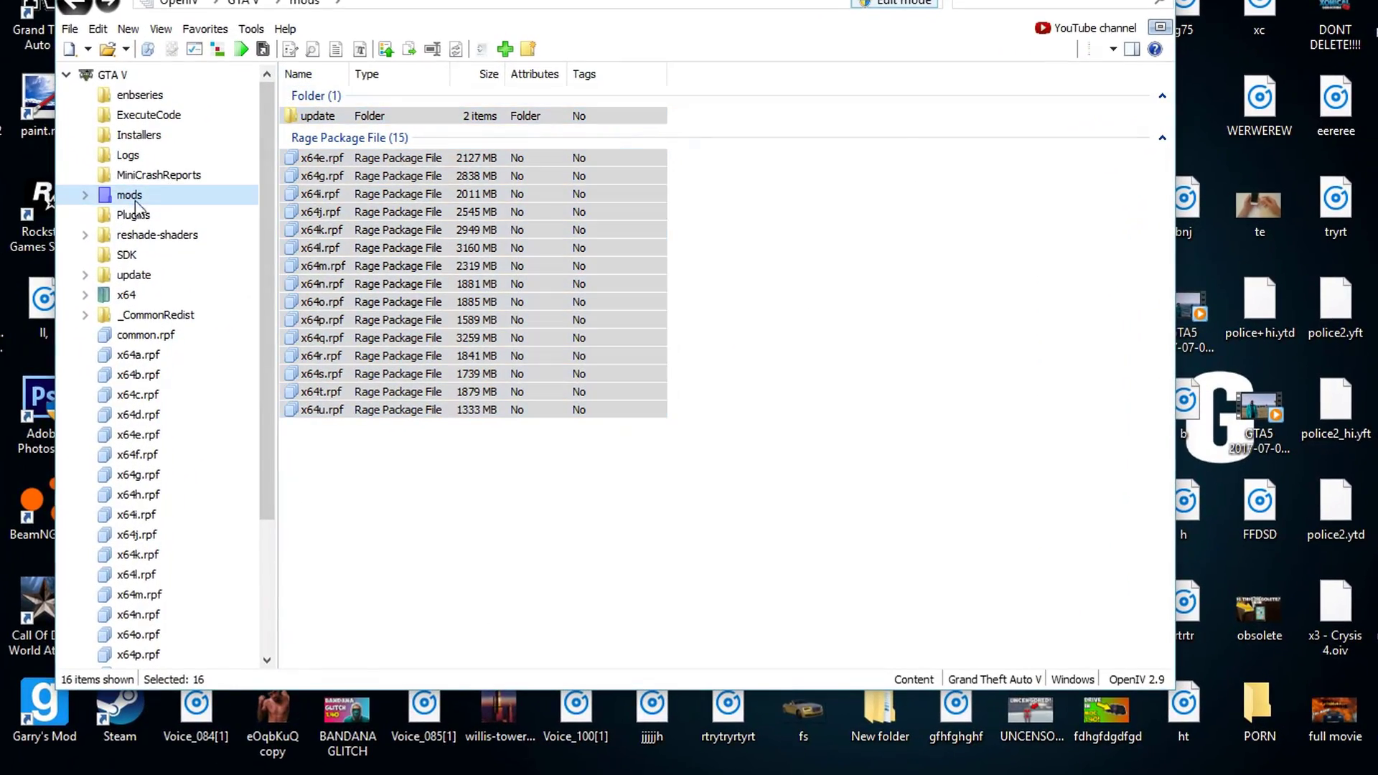
click(877, 4)
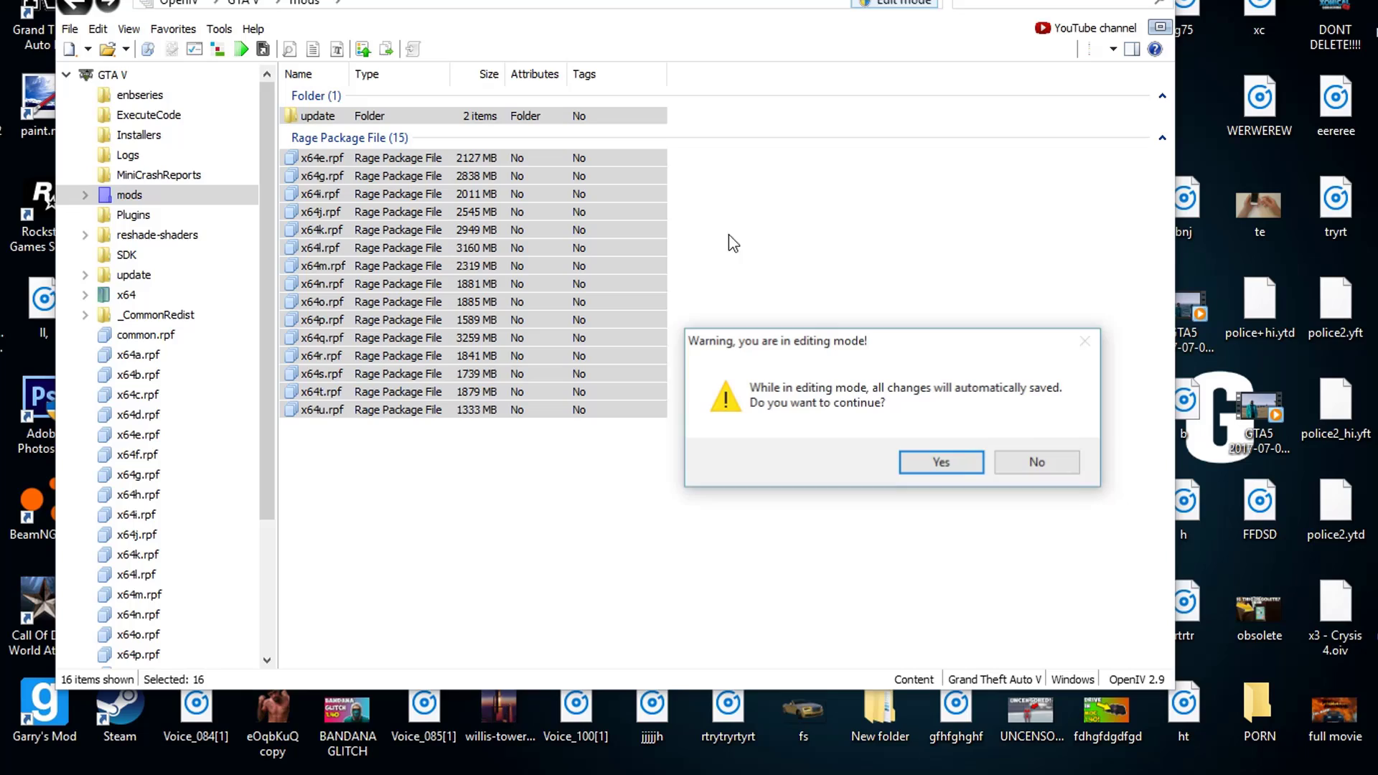
click(949, 468)
right_click(158, 201)
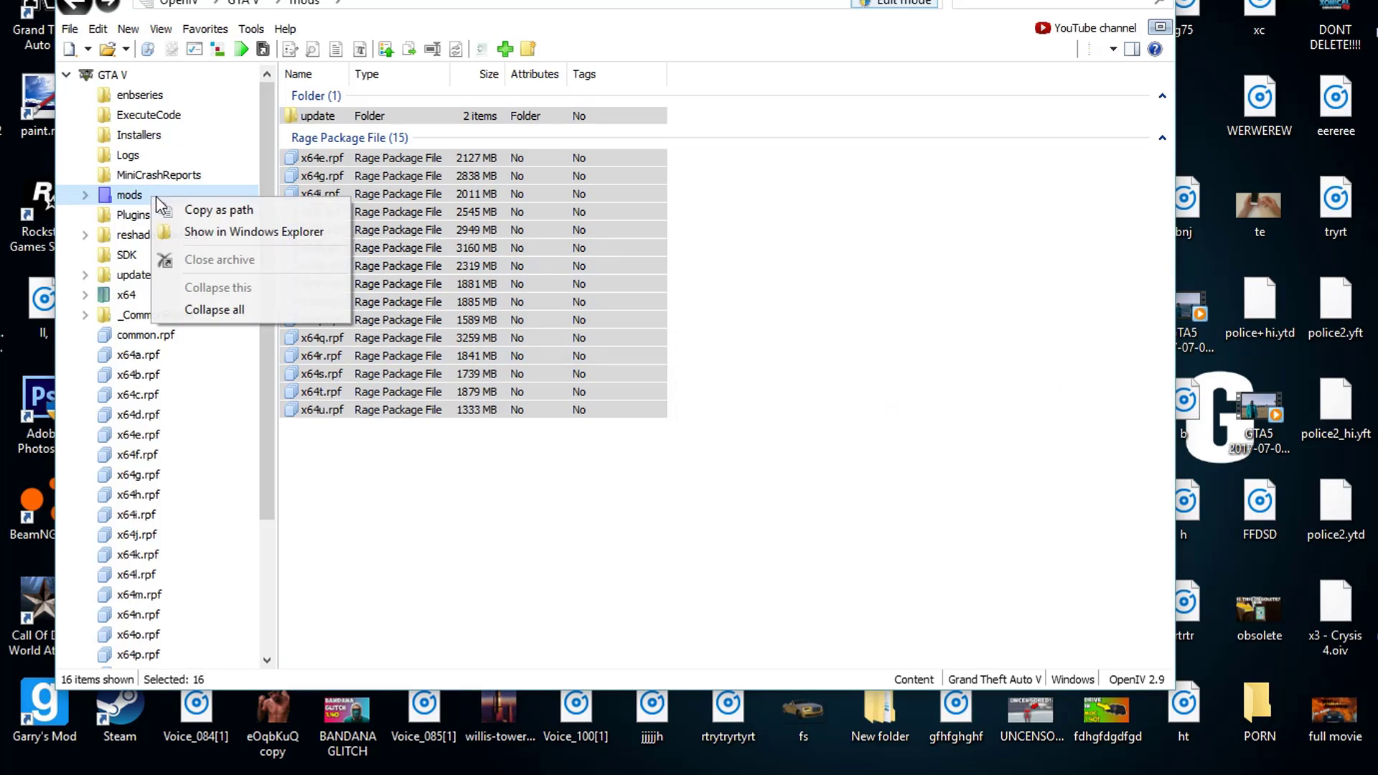
click(831, 612)
Locate the mods folder inside the Grand Theft Auto V install folder in File Explorer, and minimize the window.
key(alt+Tab)
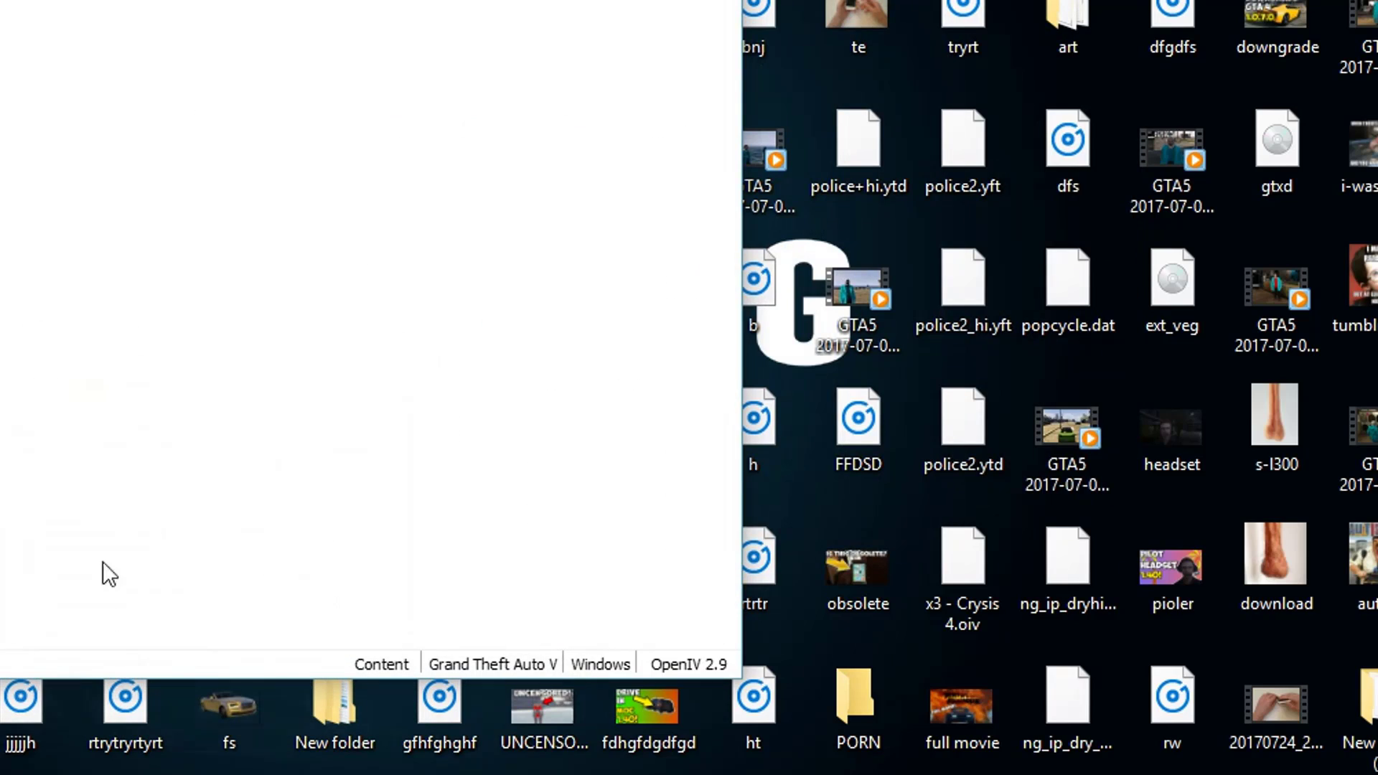
key(alt+Tab)
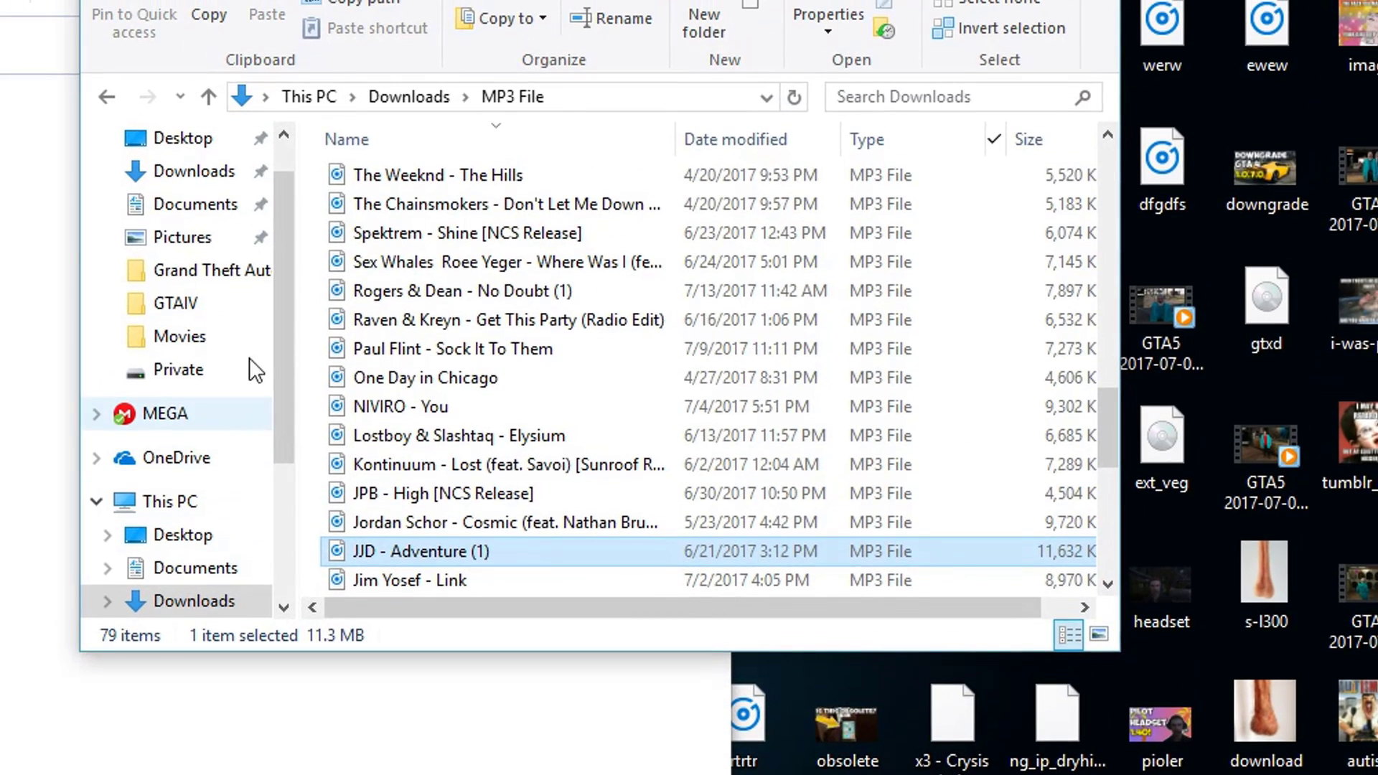
click(230, 275)
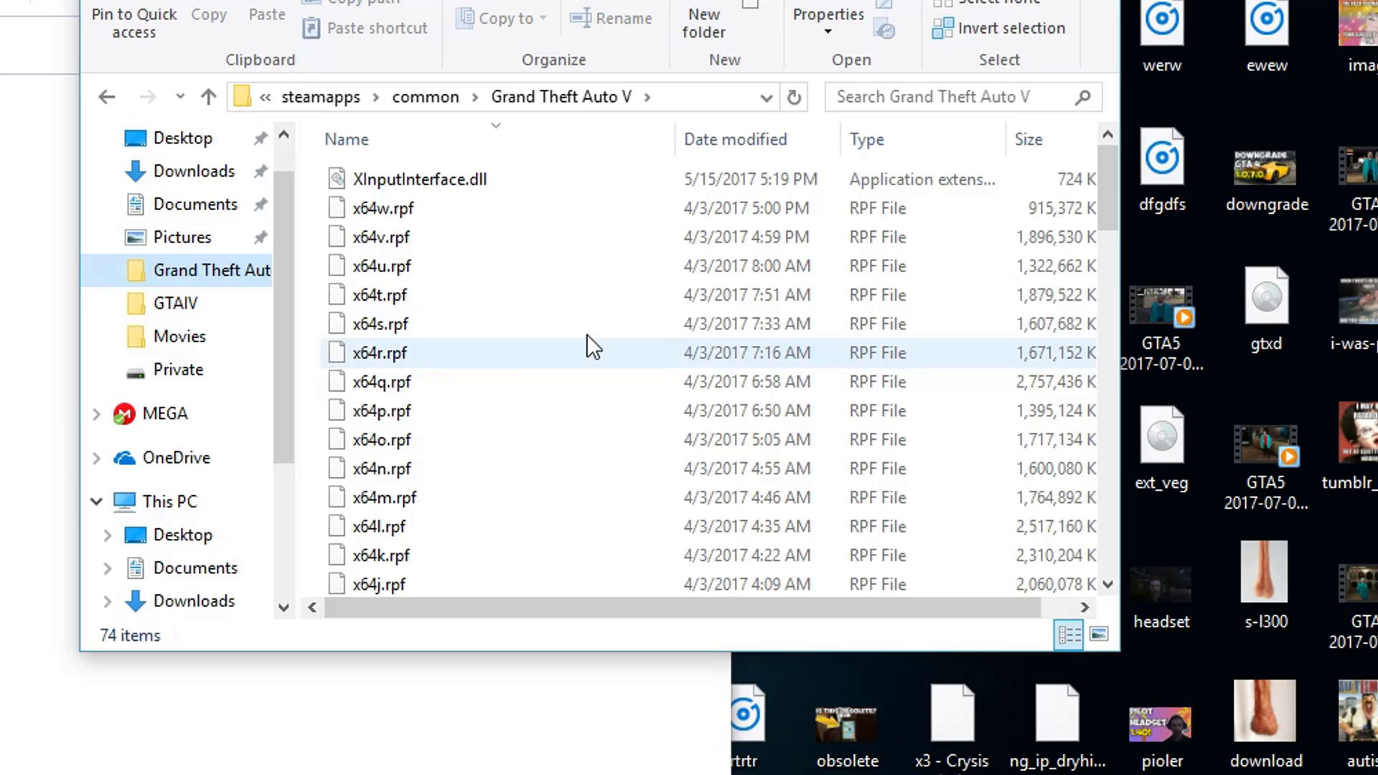
scroll(959, 377, down, 6)
scroll(959, 378, down, 12)
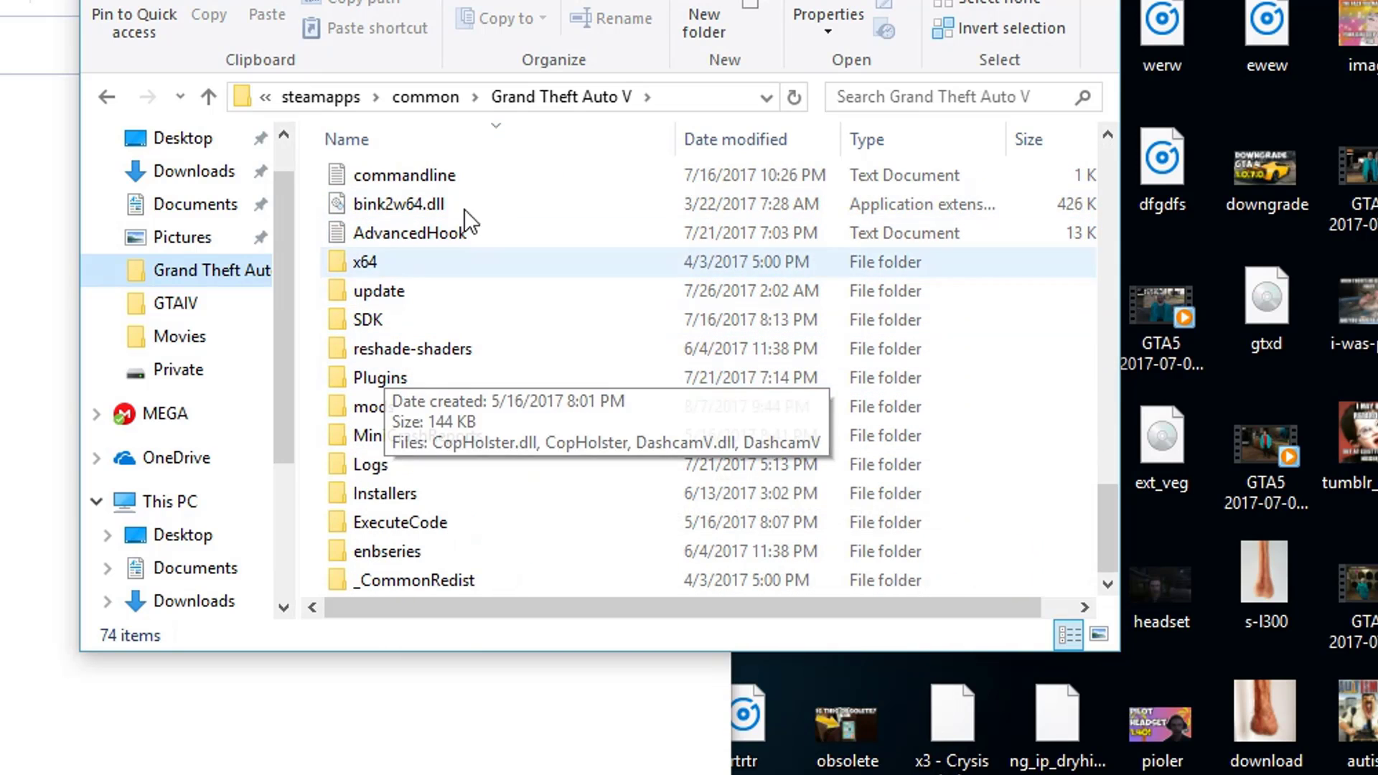
right_click(381, 406)
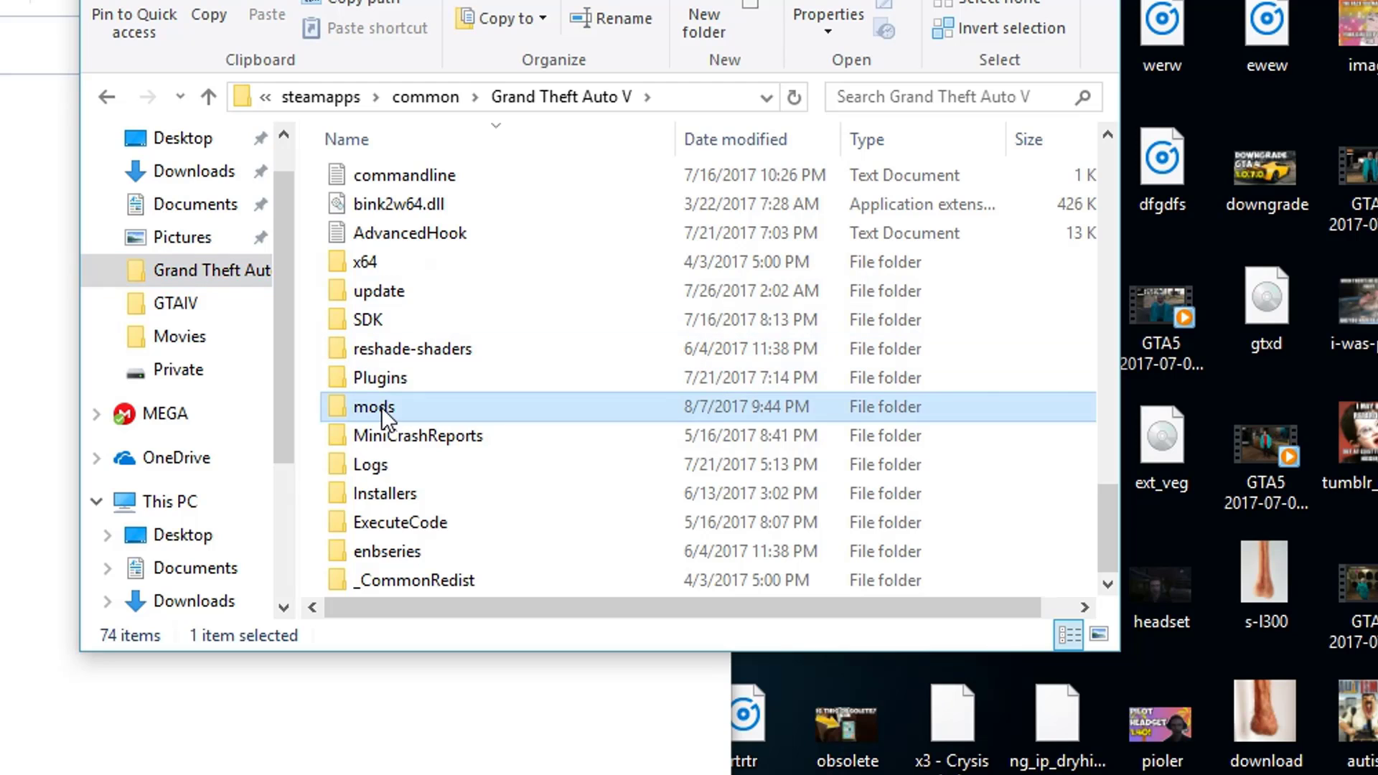
click(510, 292)
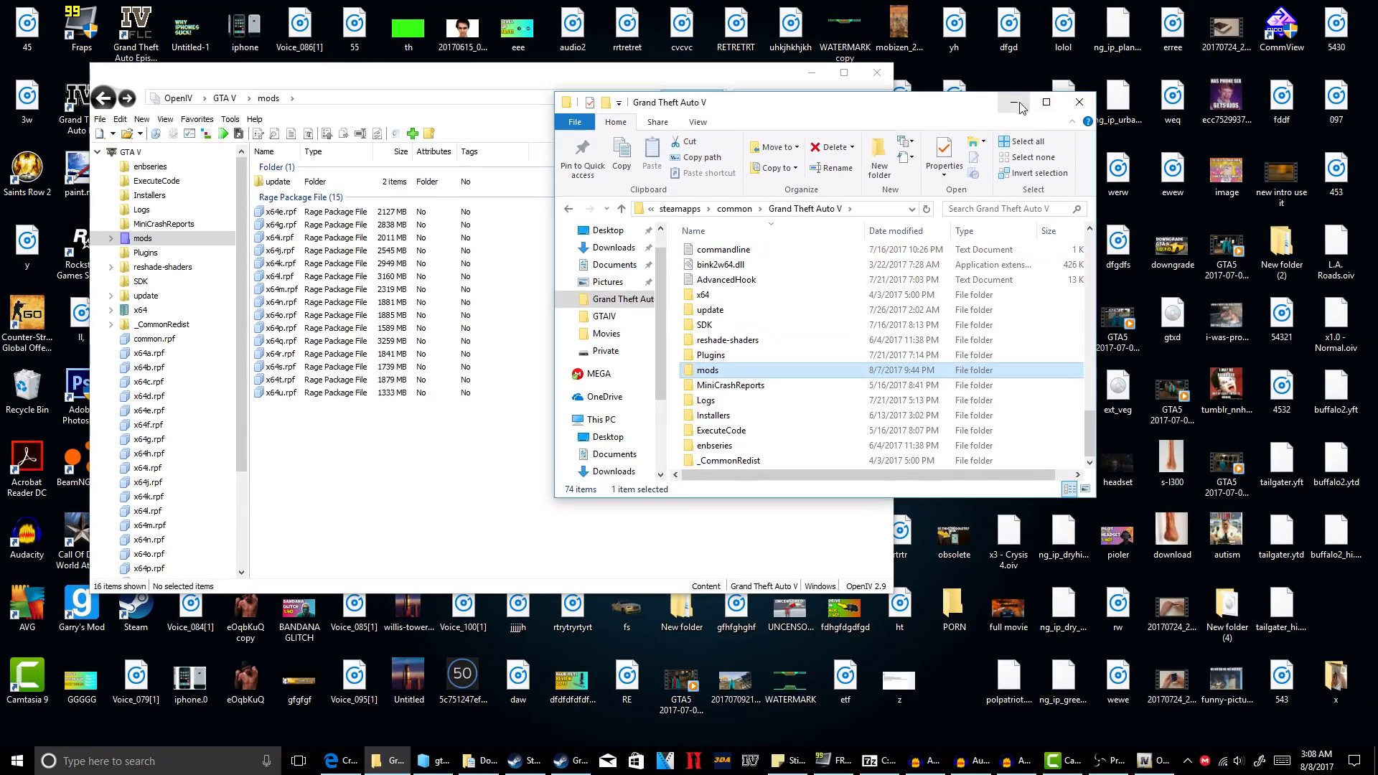
click(1021, 106)
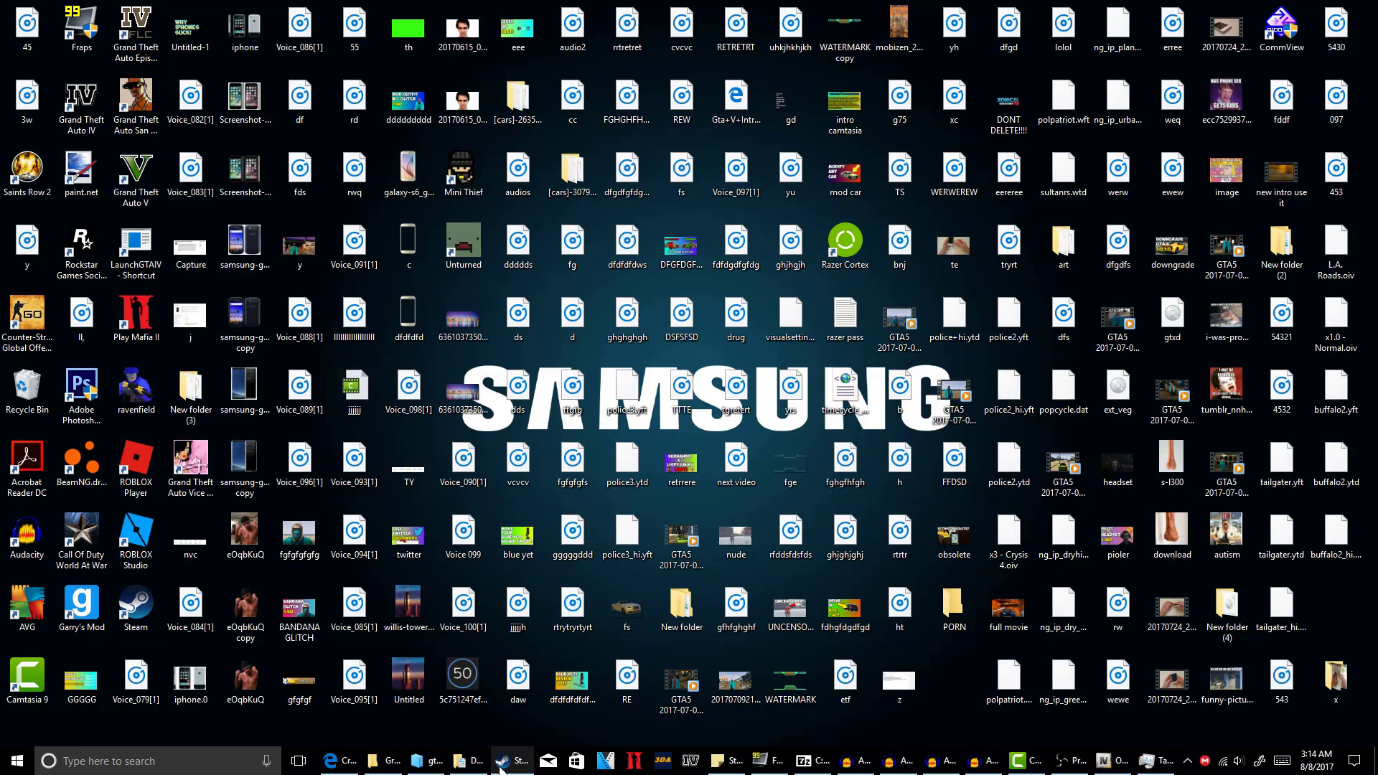
Launch Grand Theft Auto V from the Steam library and place the Task Manager window beside the game launcher.
click(500, 766)
click(443, 237)
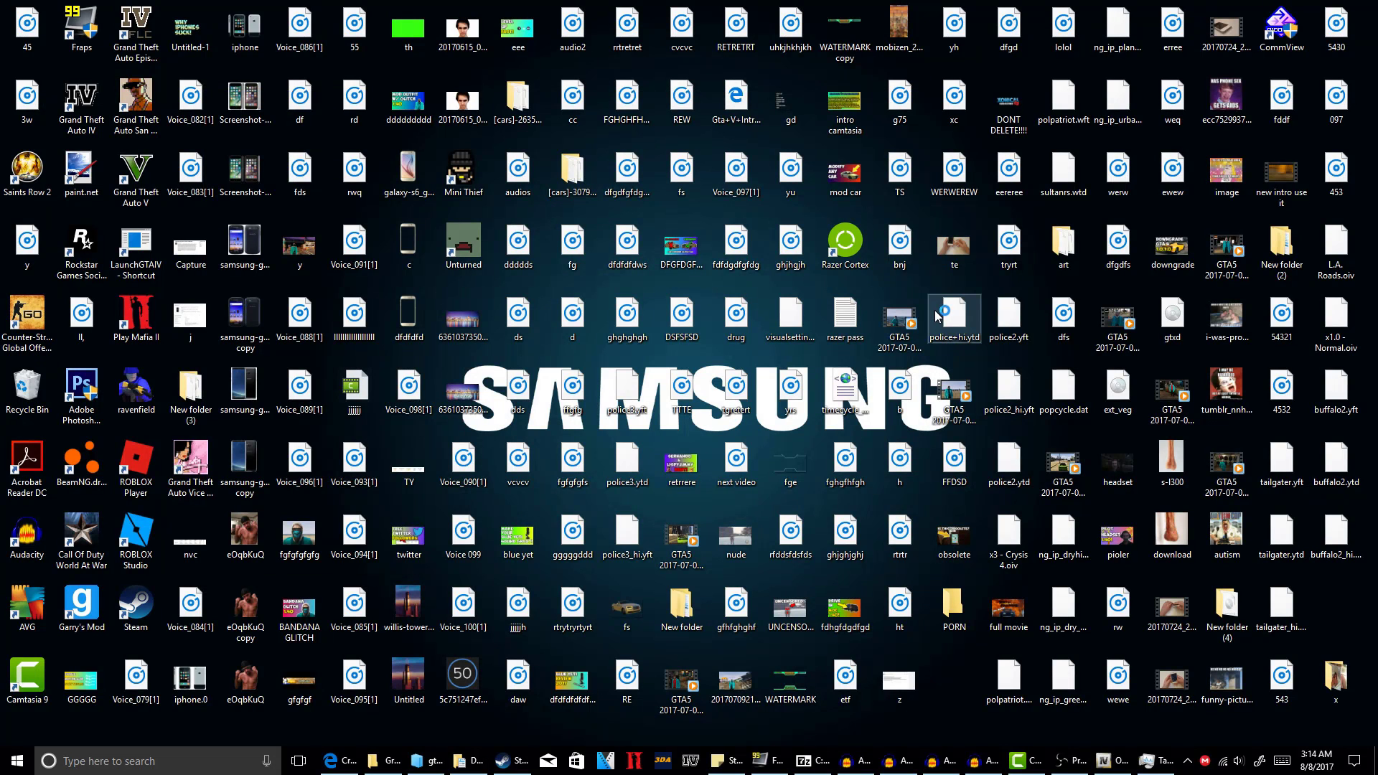
click(1112, 768)
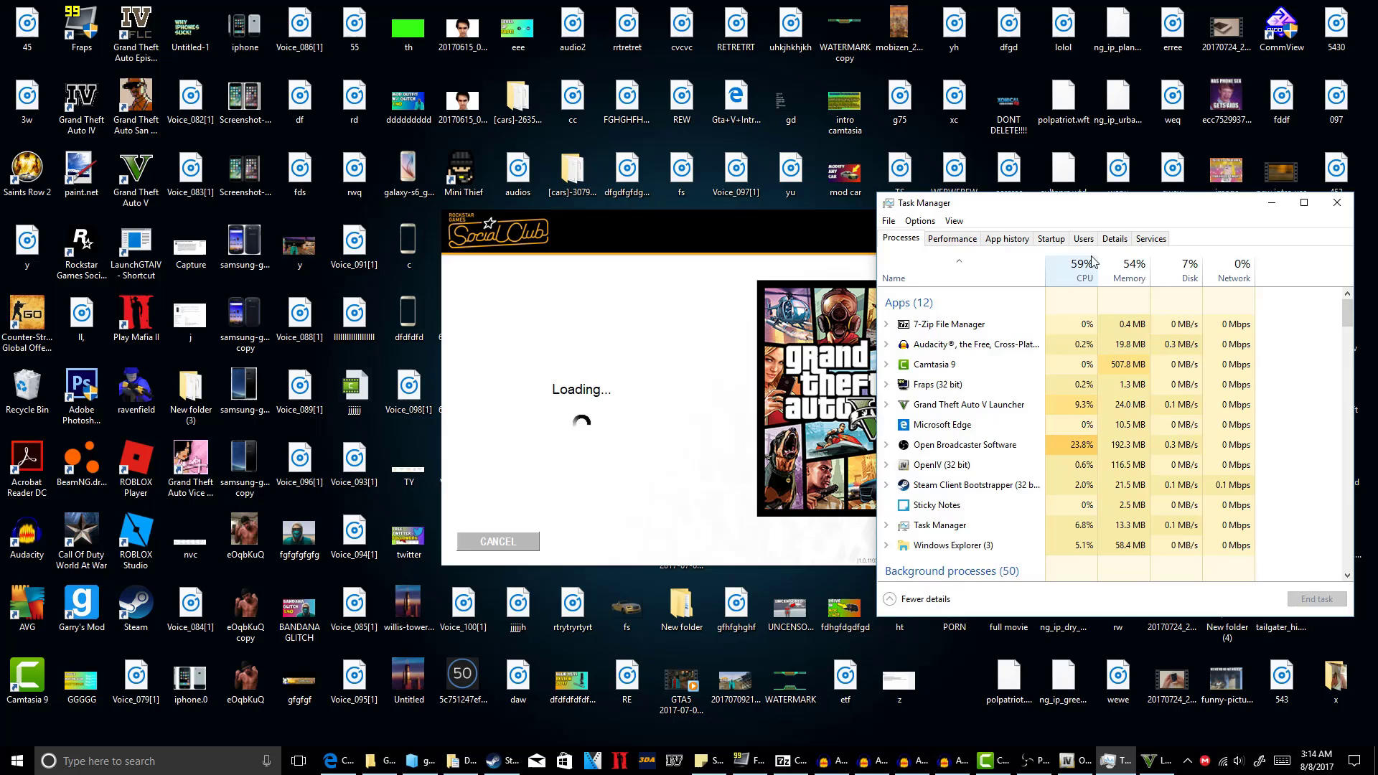
drag(884, 197, 950, 204)
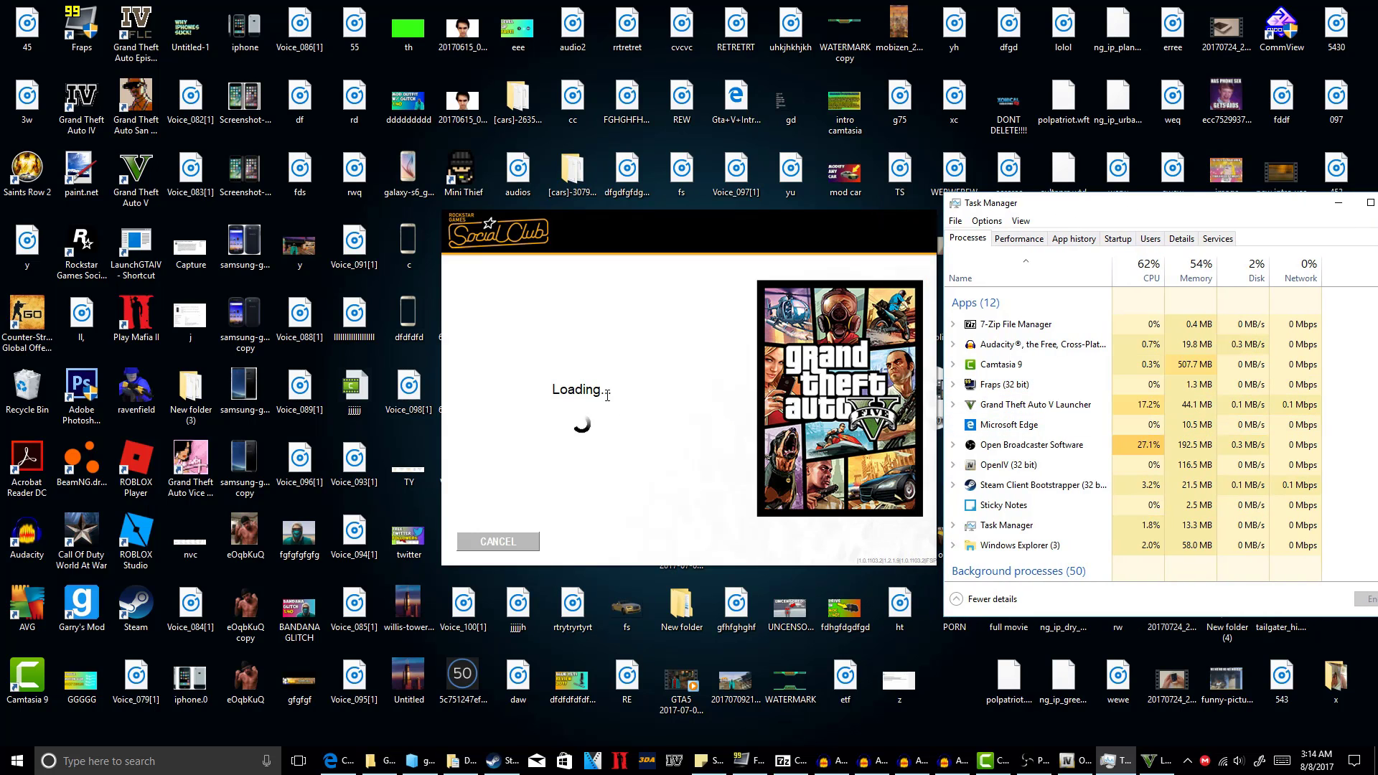
Find the GTA5.exe process in Task Manager's process details and end it.
click(1006, 409)
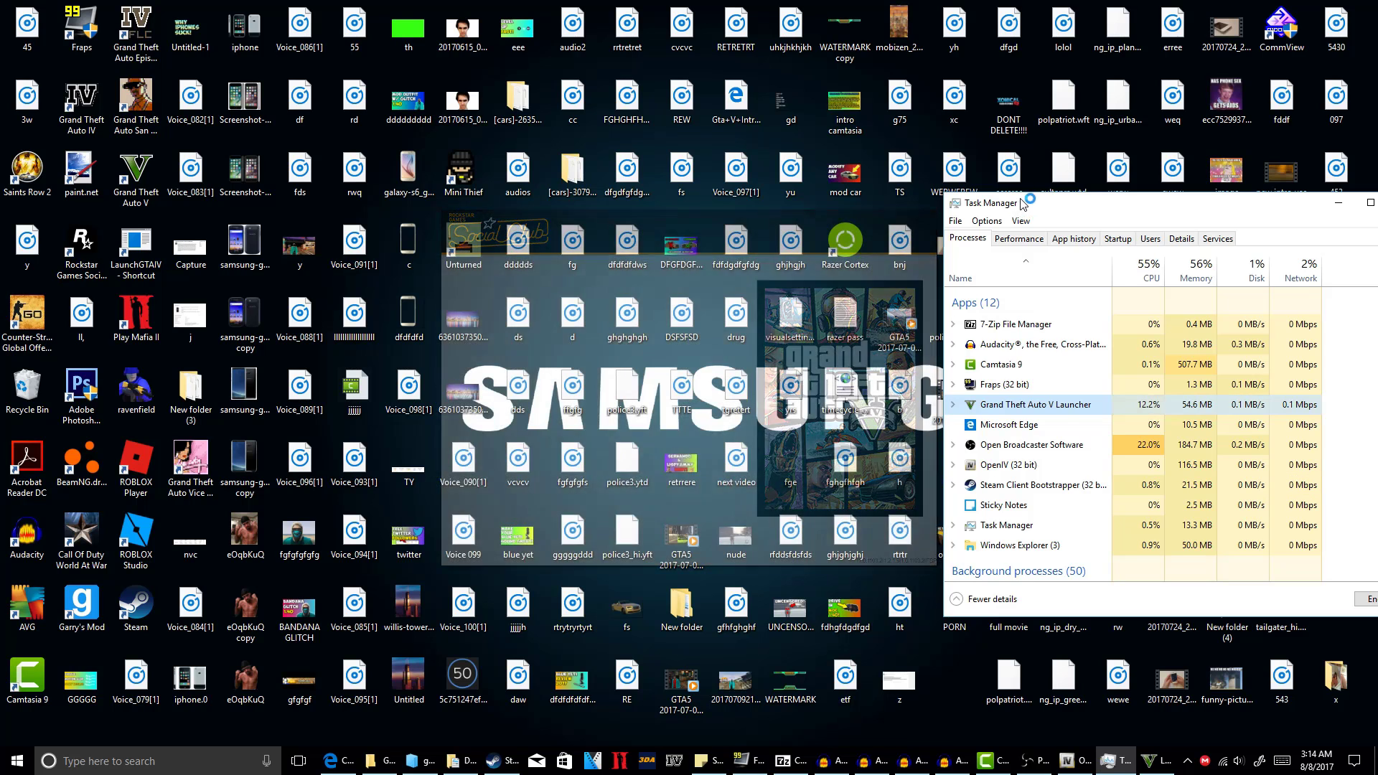
scroll(1042, 407, down, 2)
scroll(1043, 408, up, 2)
scroll(1042, 408, down, 3)
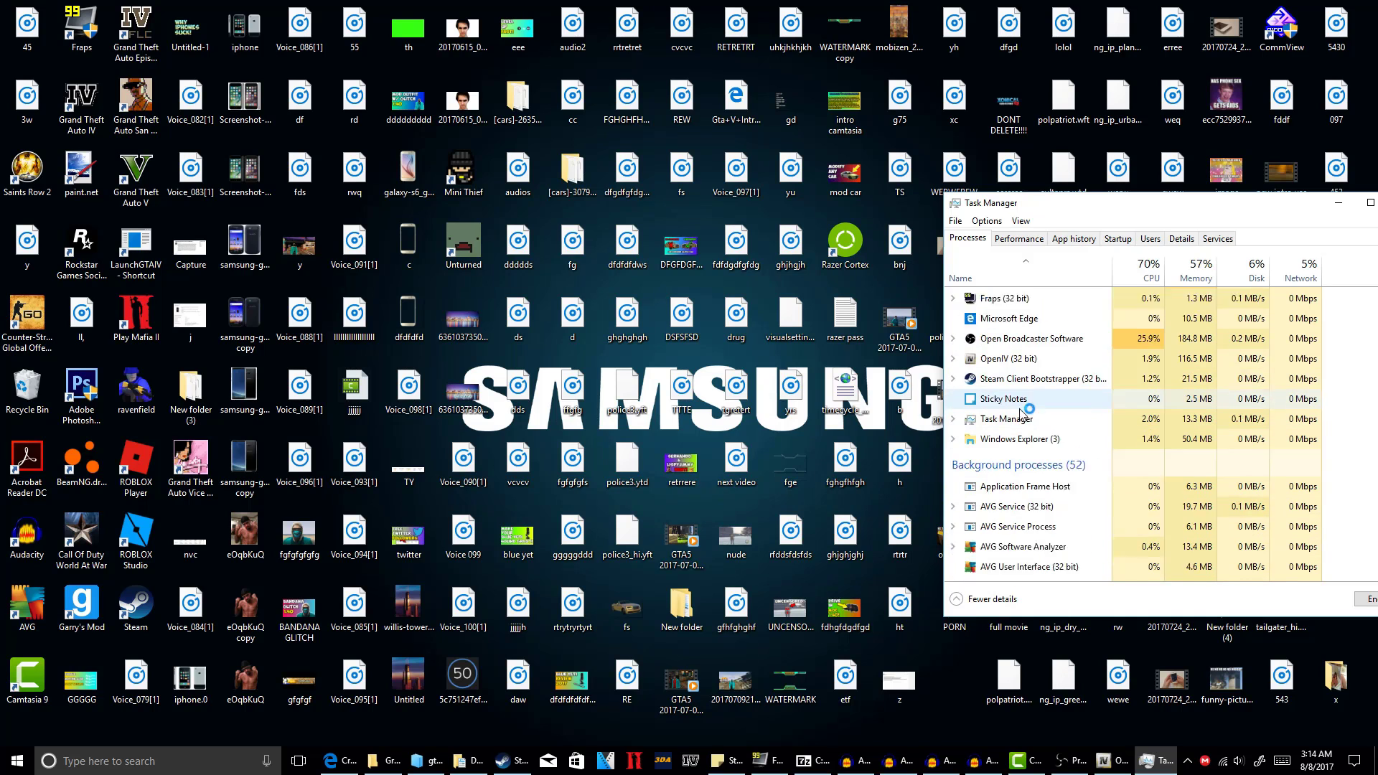
click(1179, 239)
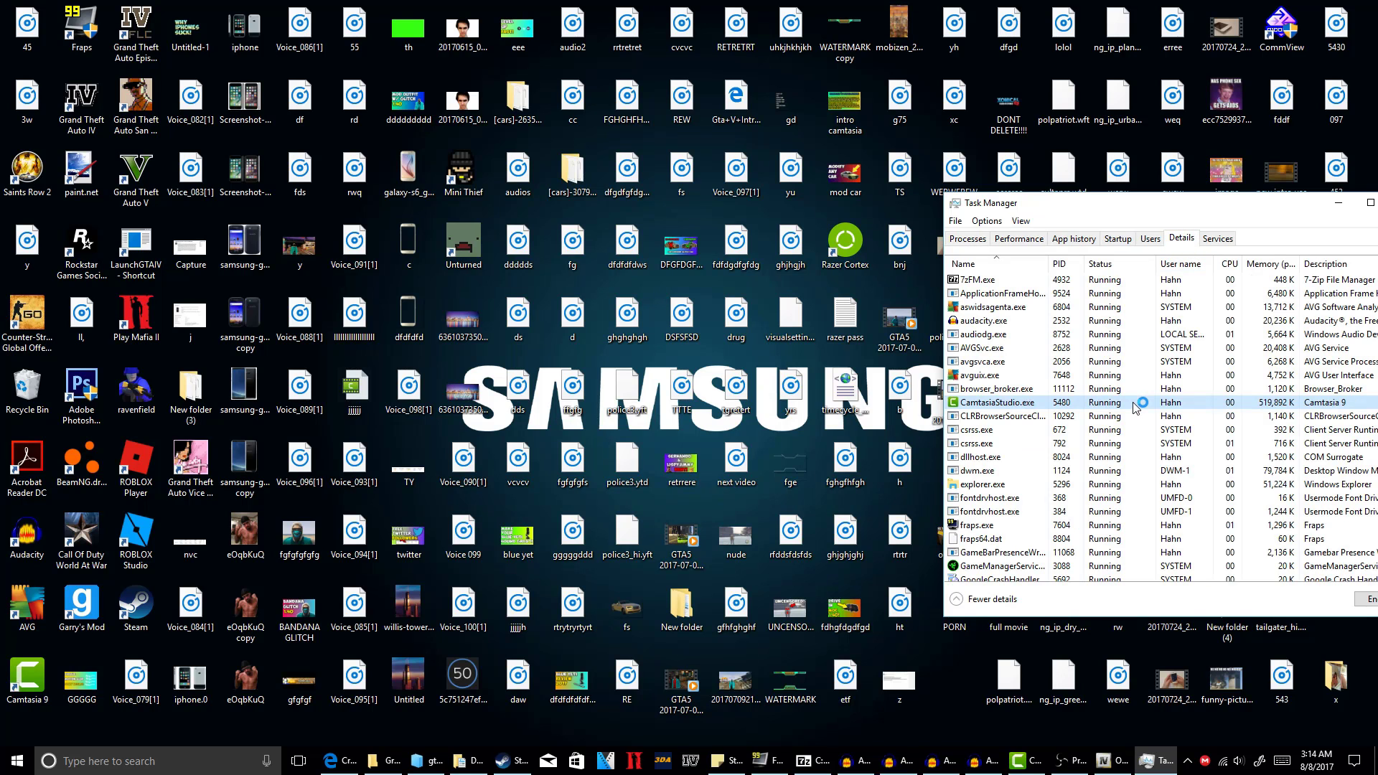
key(g)
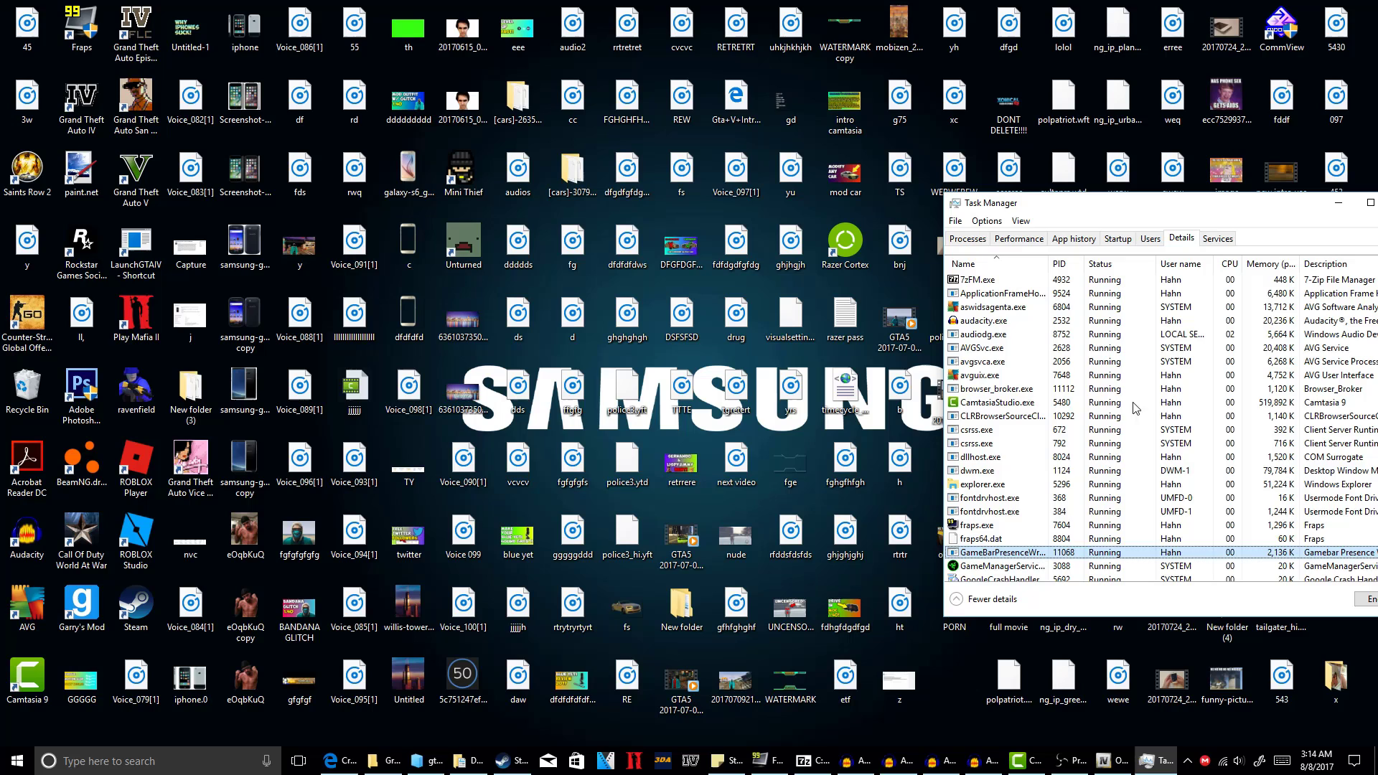
scroll(1138, 406, down, 4)
click(1020, 443)
right_click(1007, 442)
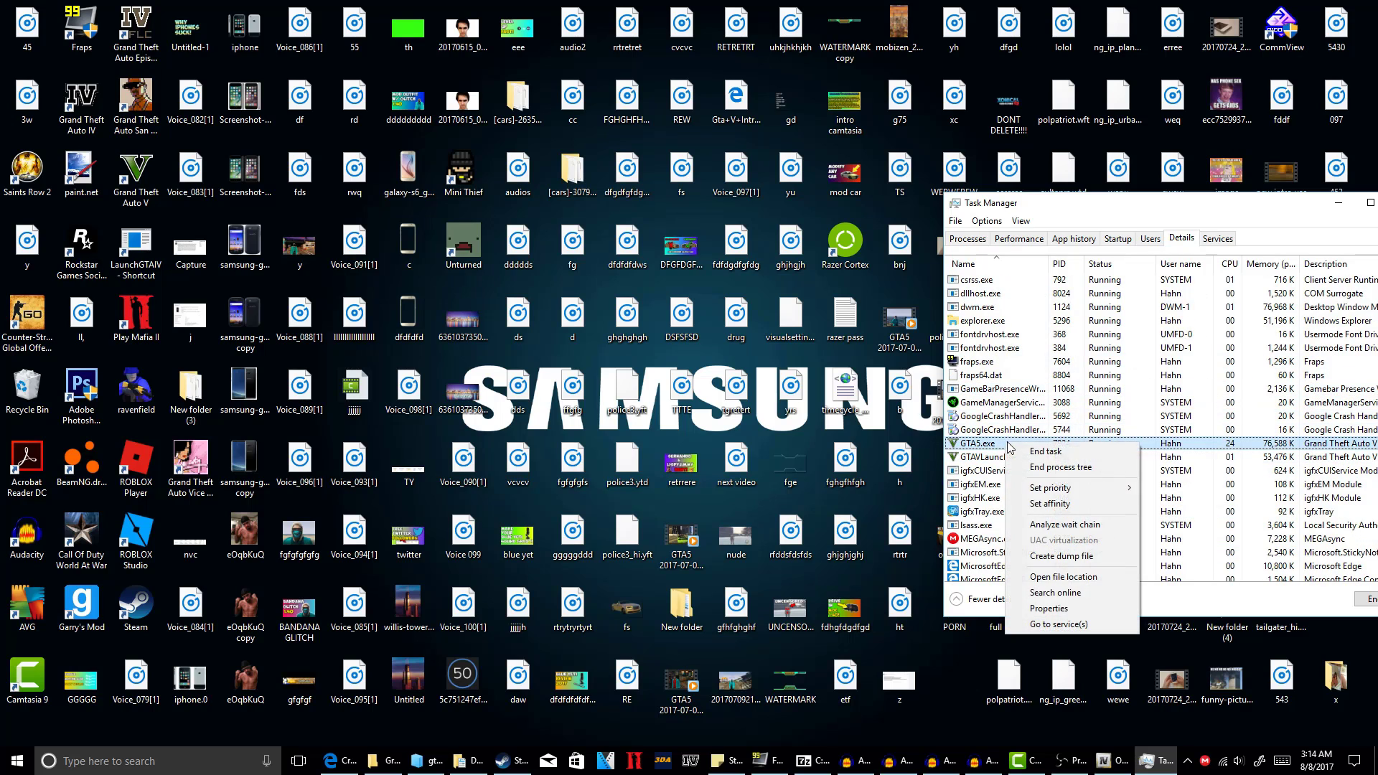
click(1022, 450)
click(711, 402)
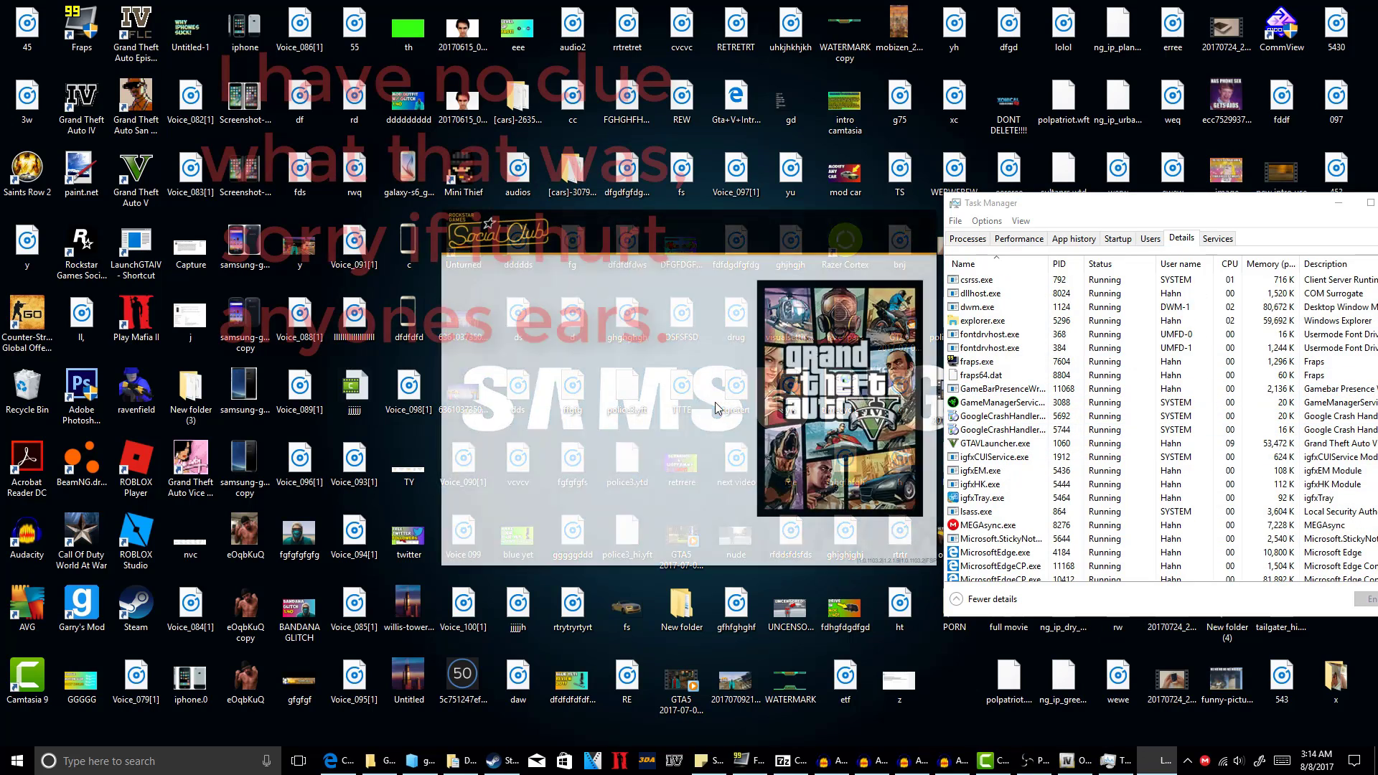
click(1364, 203)
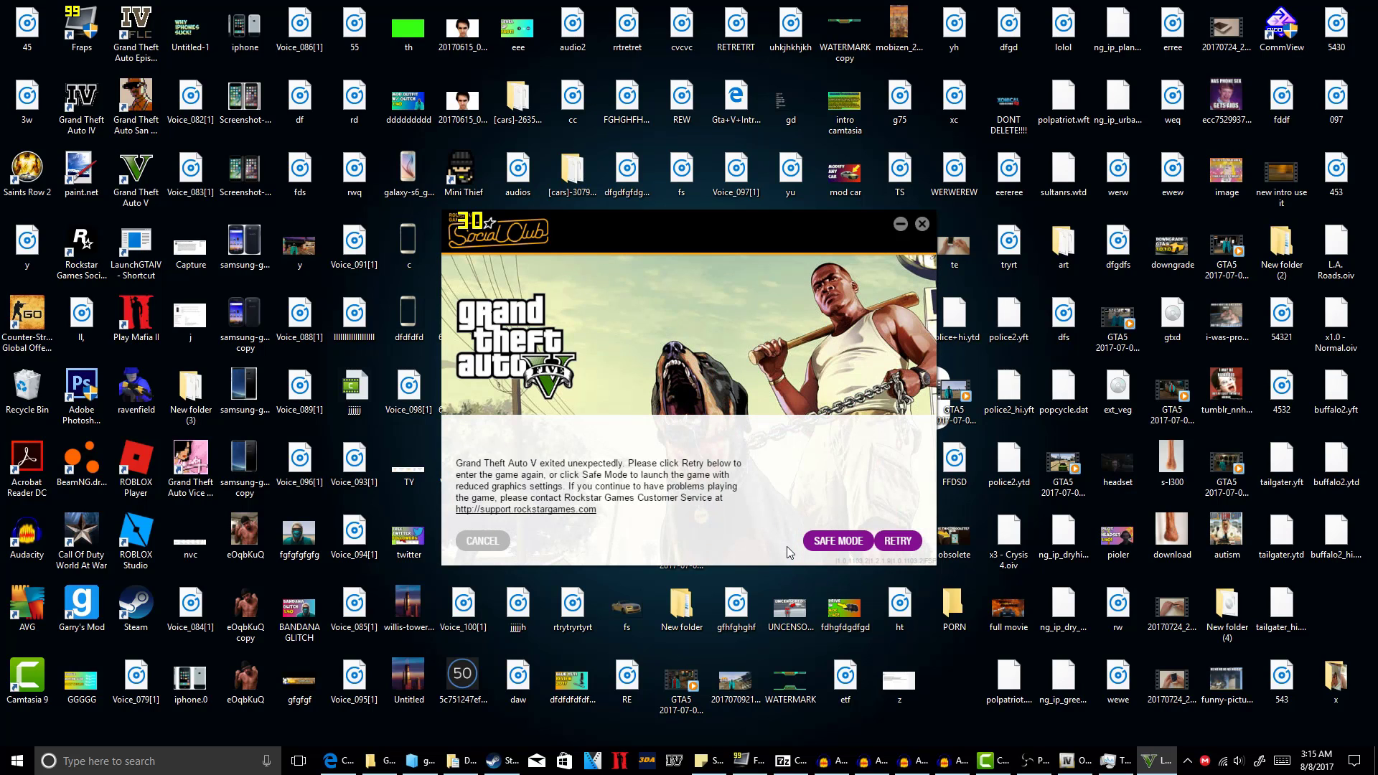
Cancel the Grand Theft Auto V launcher instead of retrying or starting in safe mode.
click(470, 545)
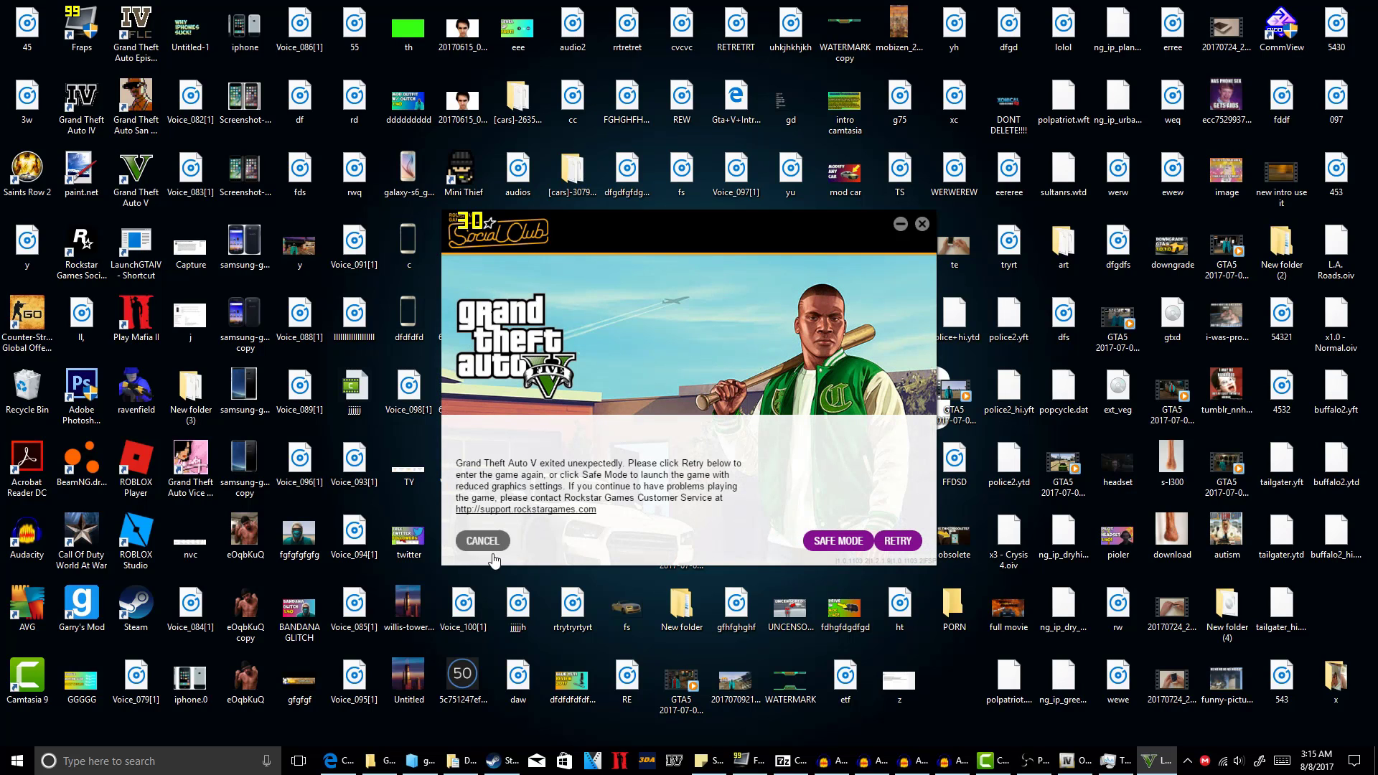
click(479, 547)
click(491, 548)
click(495, 546)
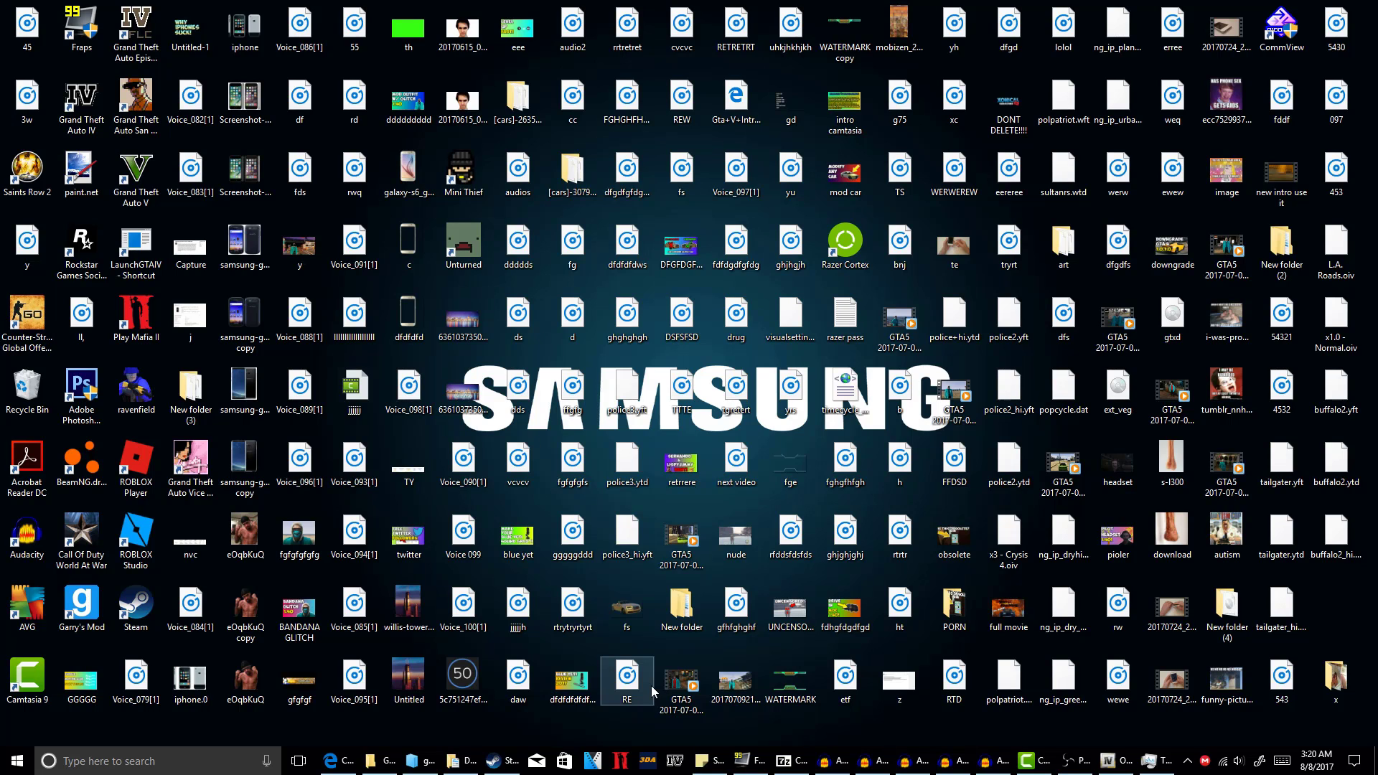
Review the Grand Theft Auto V page in the Steam library, repositioning the window, and minimize Steam.
click(502, 761)
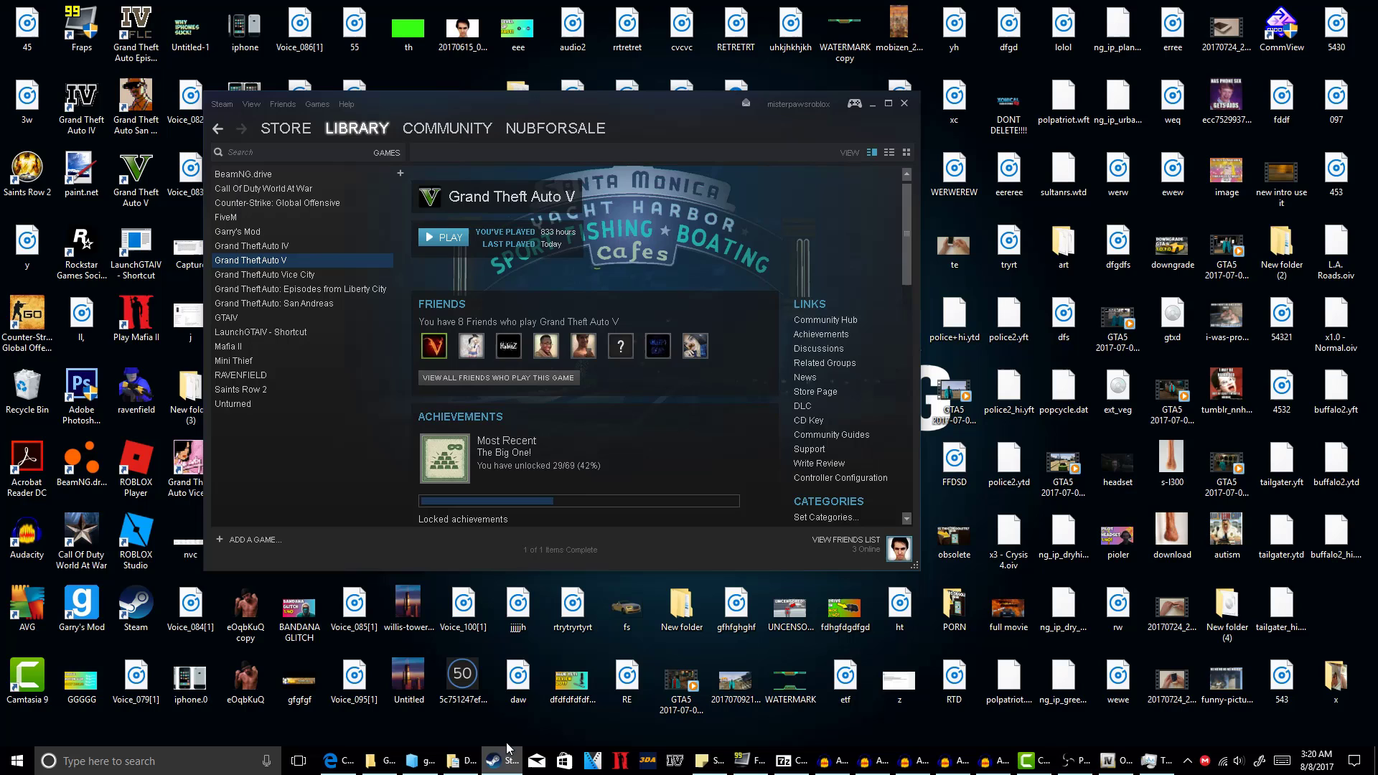
mouse_move(534, 131)
drag(501, 104, 805, 135)
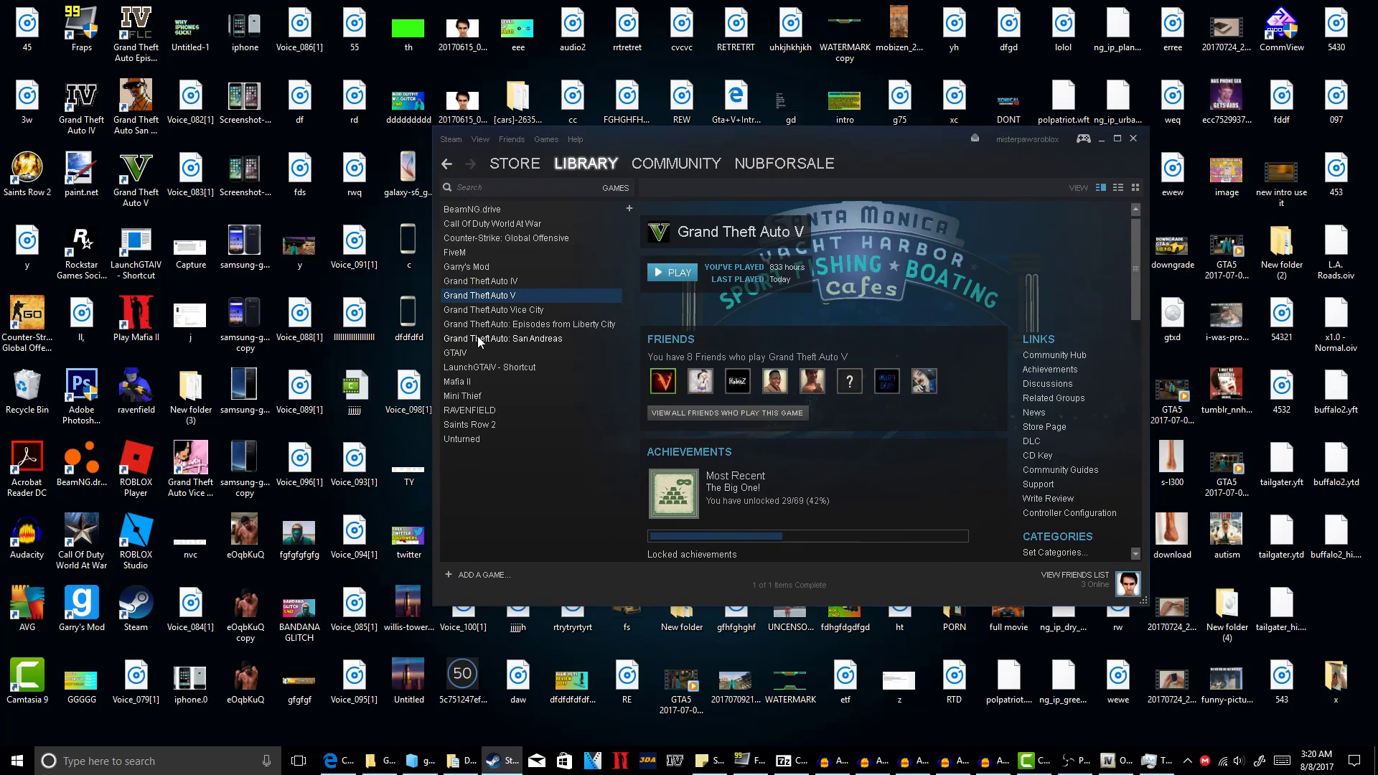
click(531, 309)
click(518, 295)
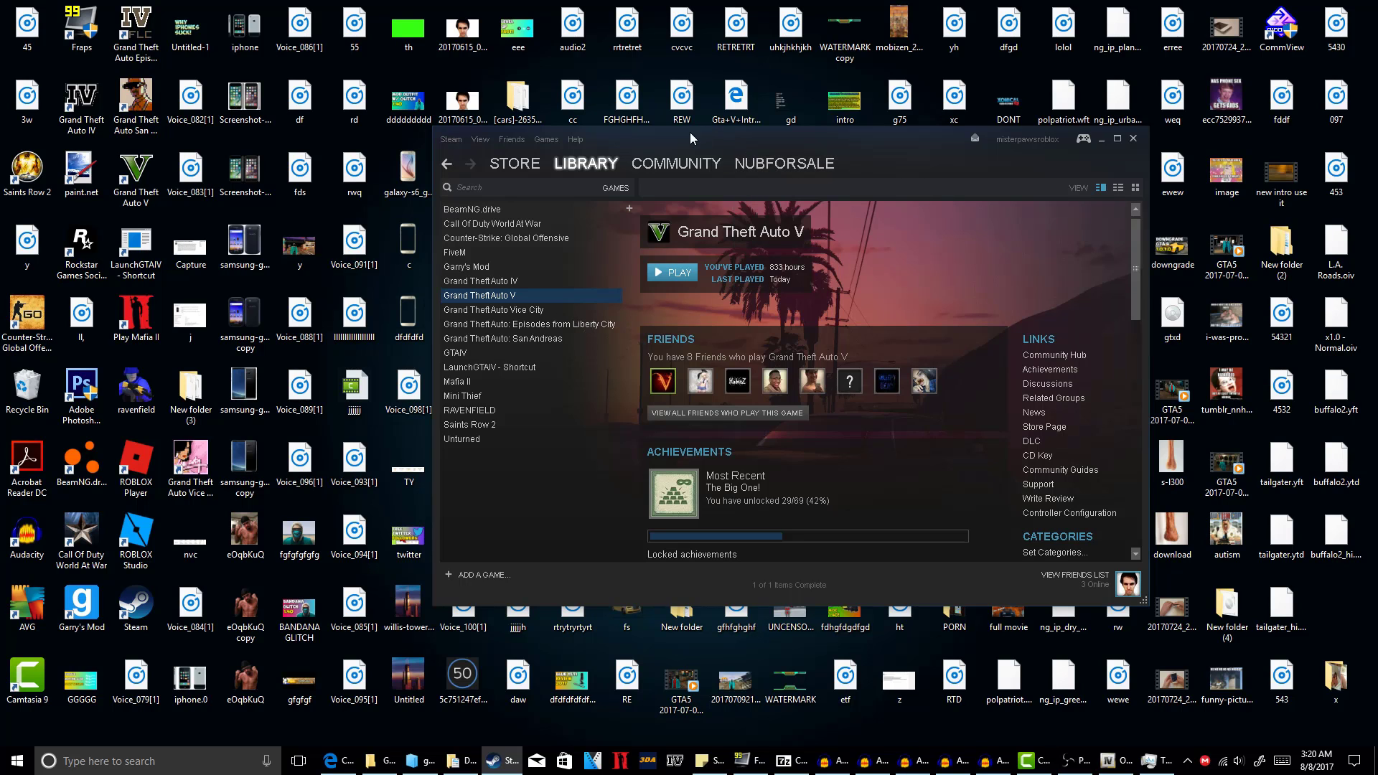
drag(680, 141, 599, 143)
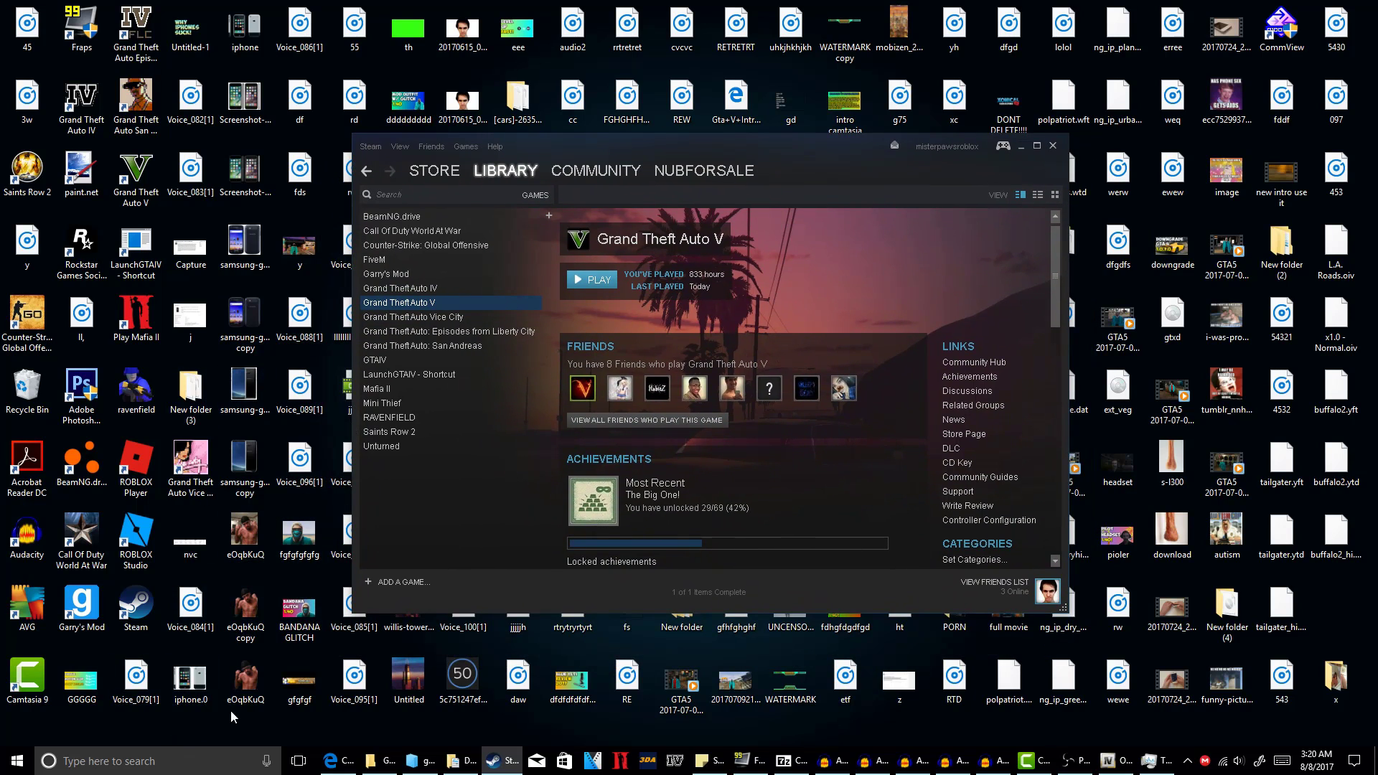
drag(509, 151, 542, 146)
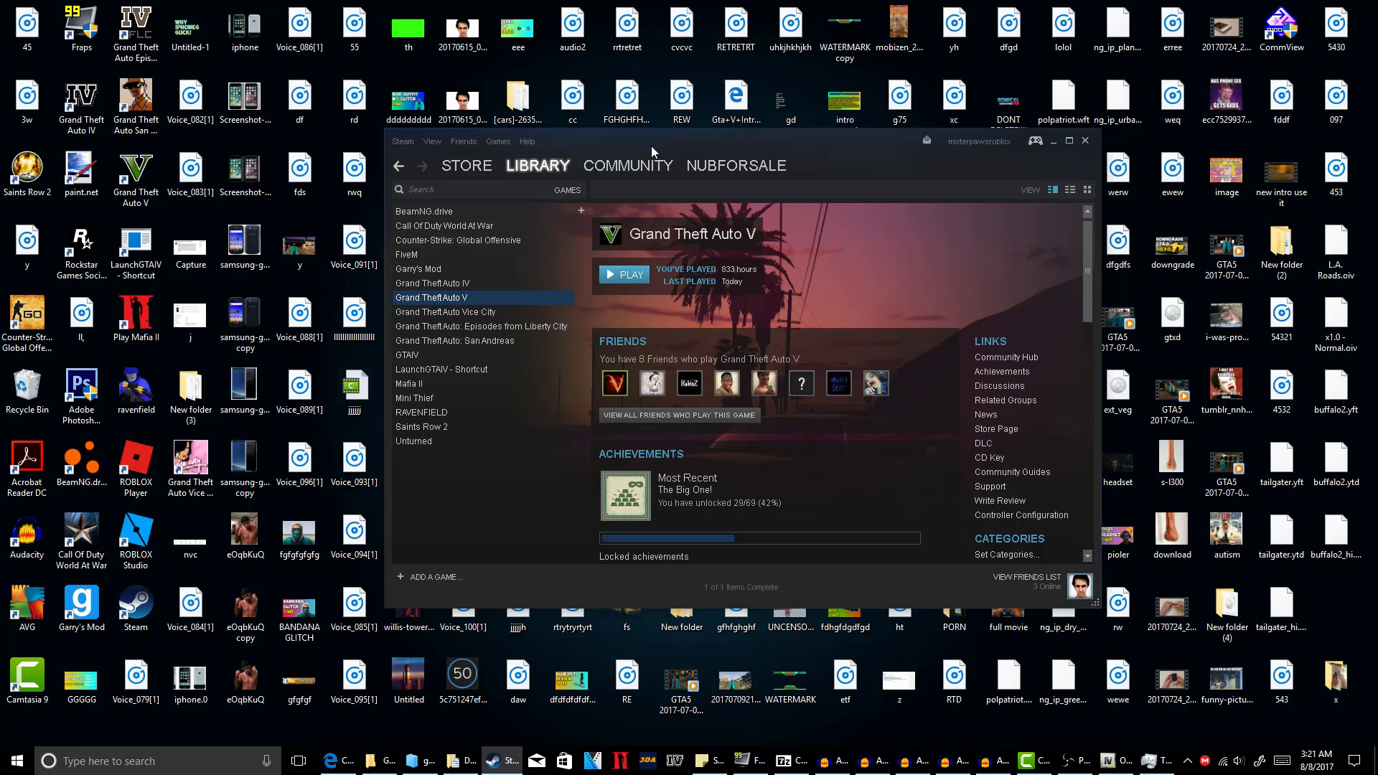
click(1053, 142)
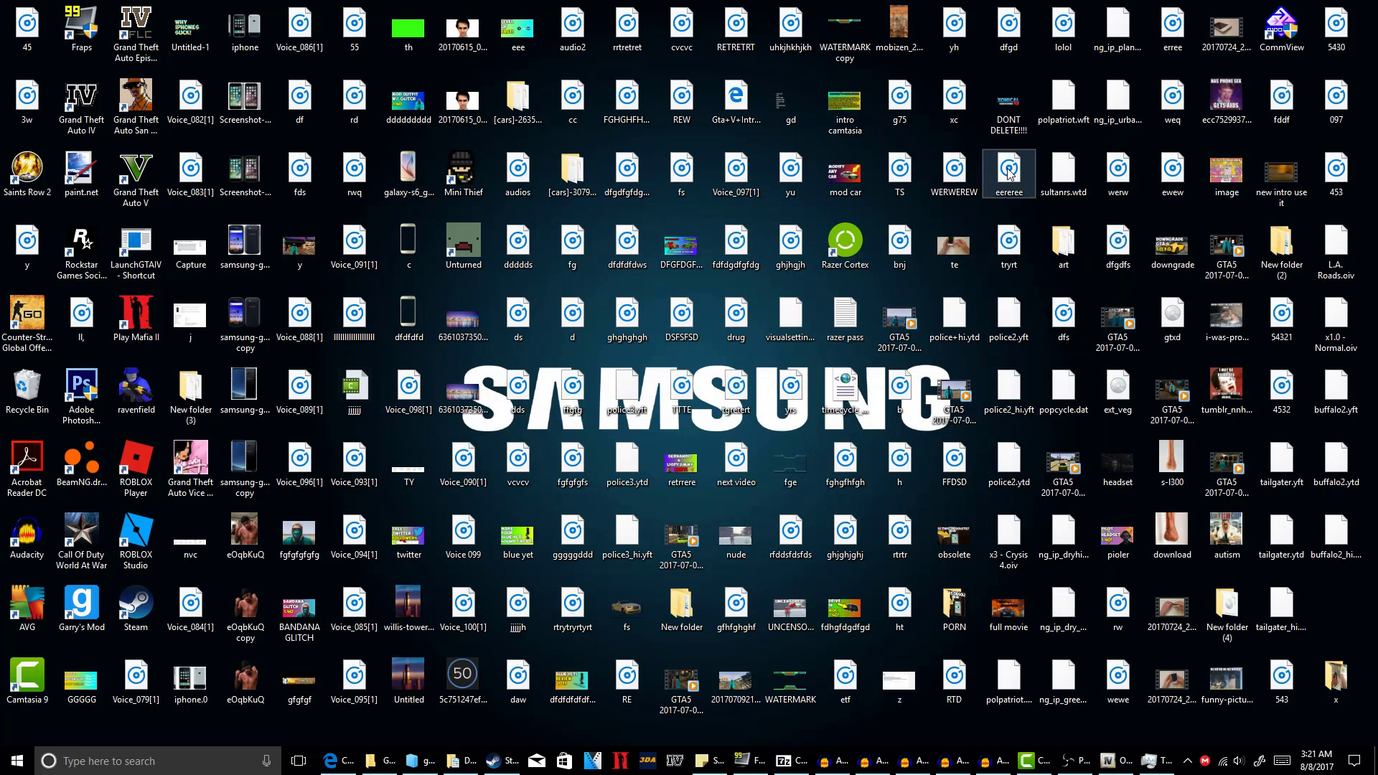